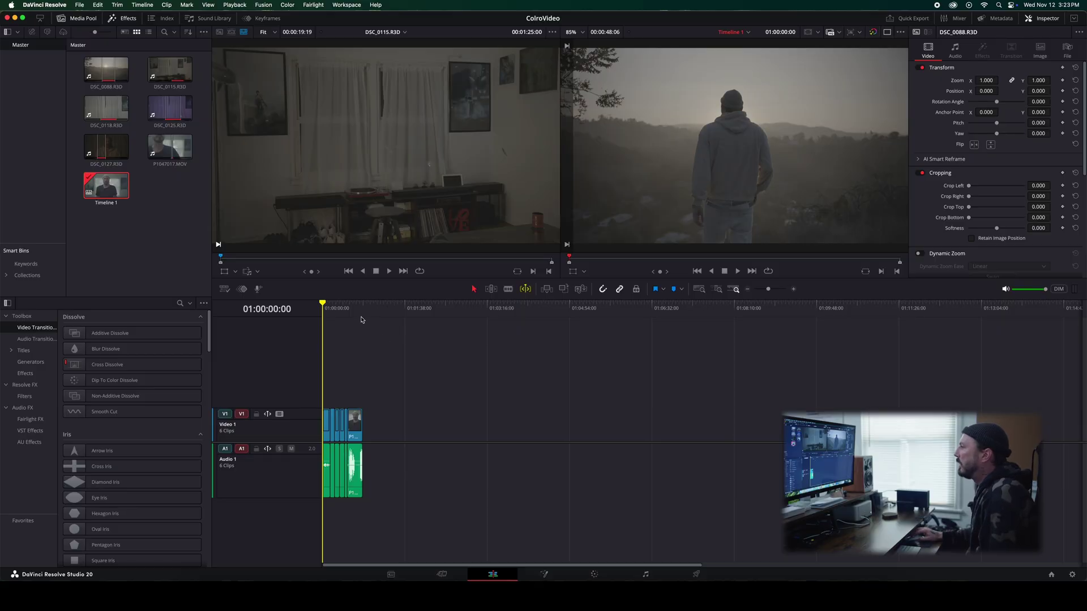
Select all six timeline clips, return to the start, and bring them into the Color page.
left_click_drag(380, 398, 324, 498)
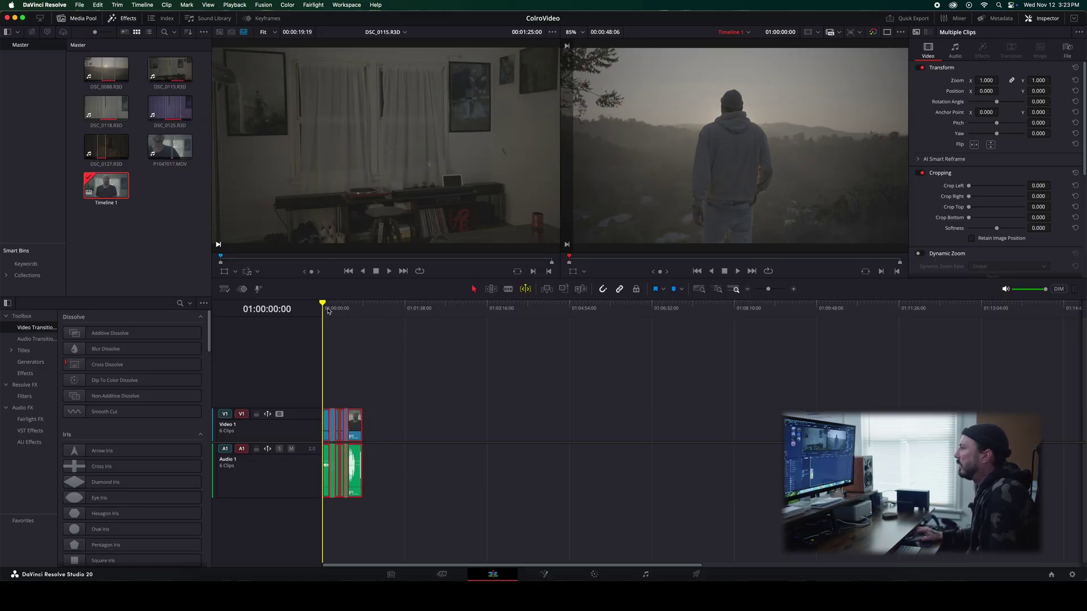
left_click_drag(327, 309, 352, 308)
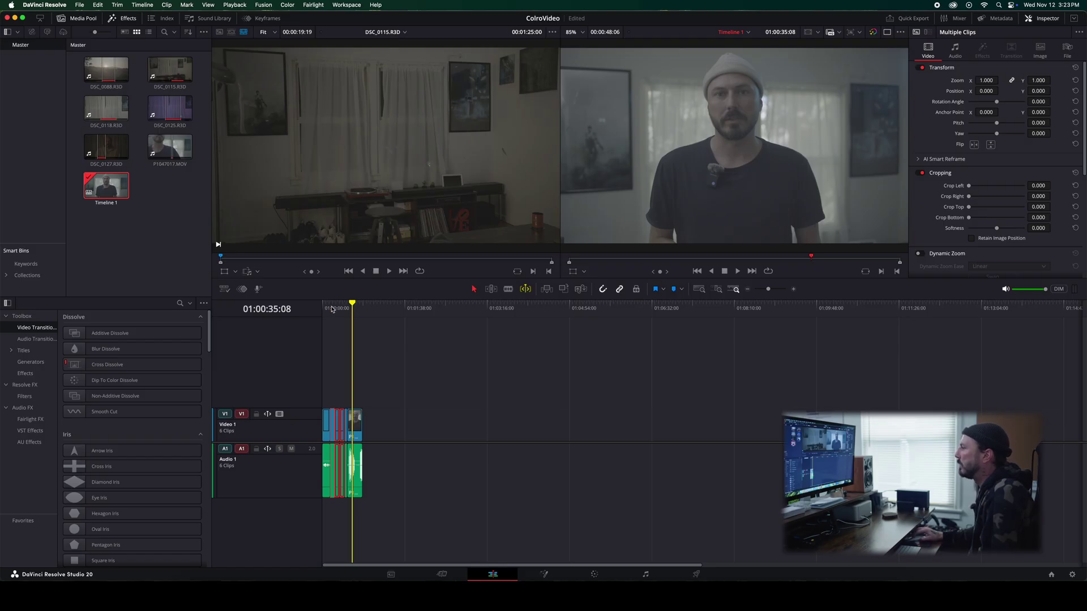
key("Home")
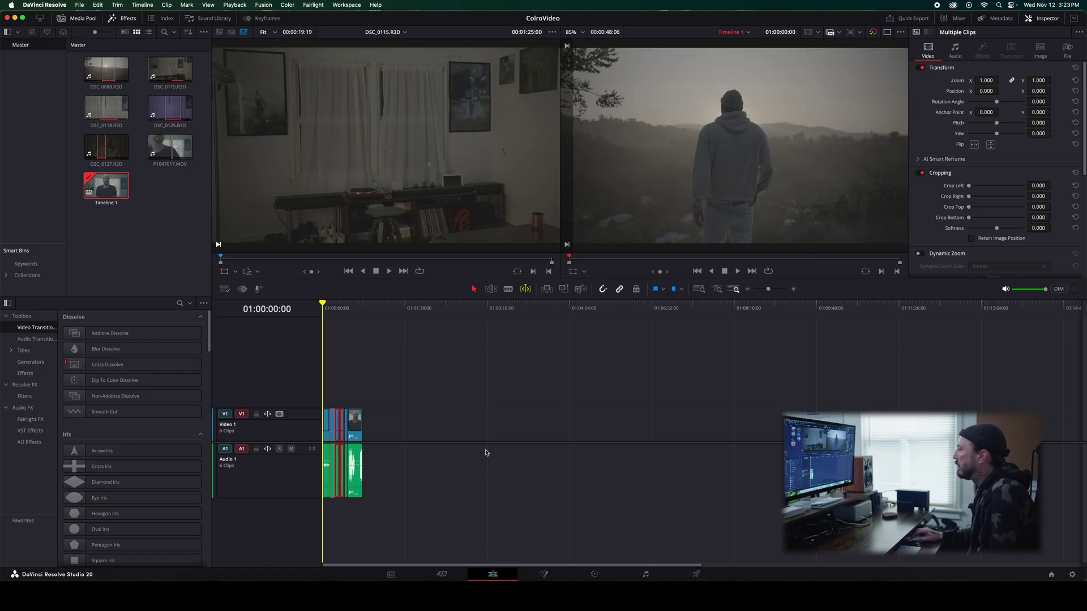
left_click(594, 576)
left_click_drag(478, 287, 652, 287)
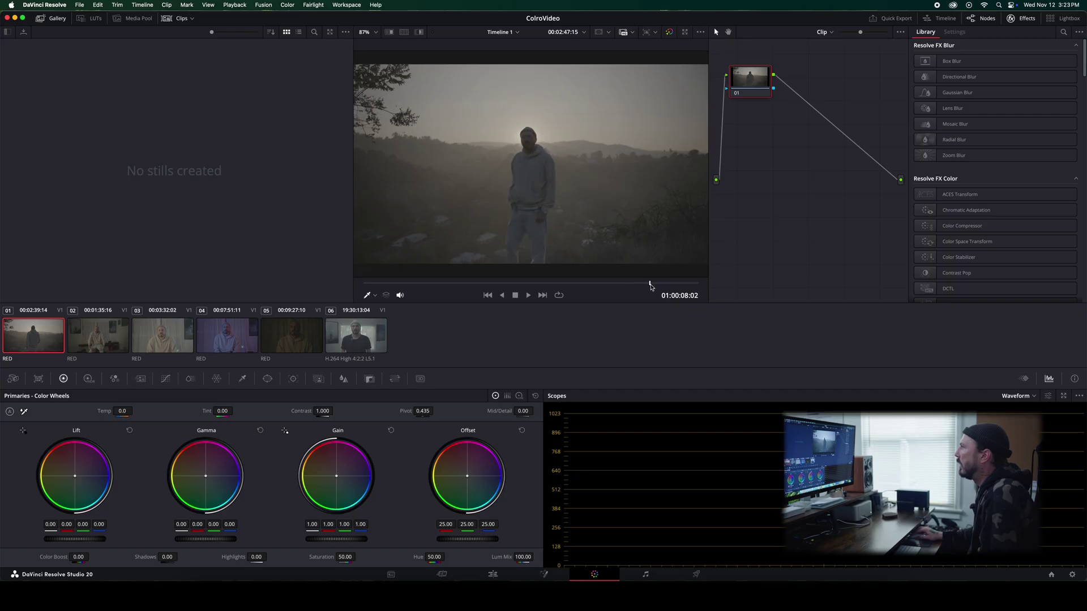
left_click(79, 5)
left_click(85, 214)
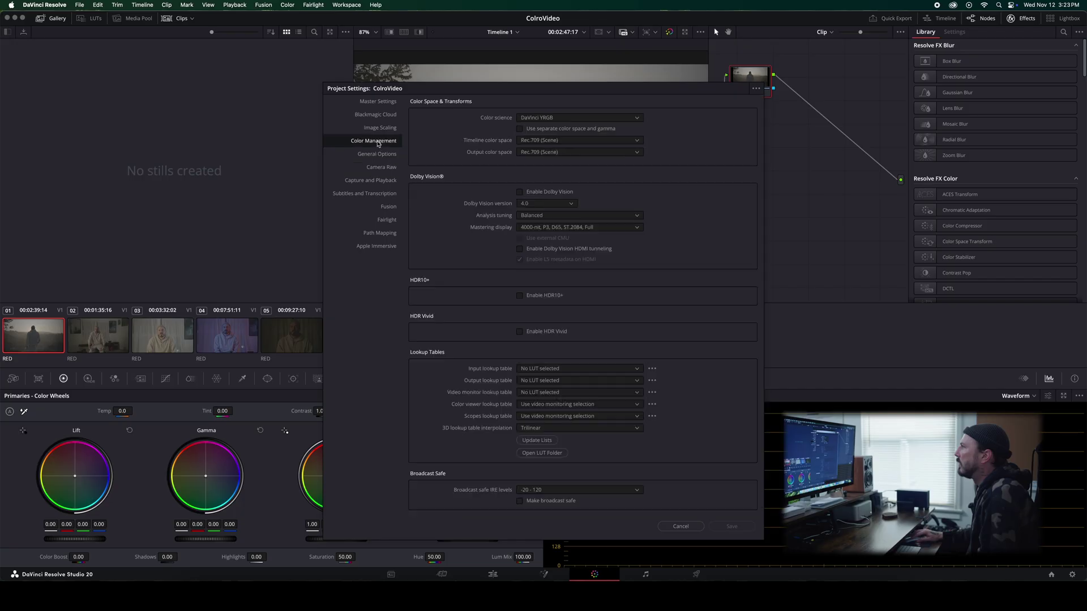
left_click(568, 120)
left_click(556, 130)
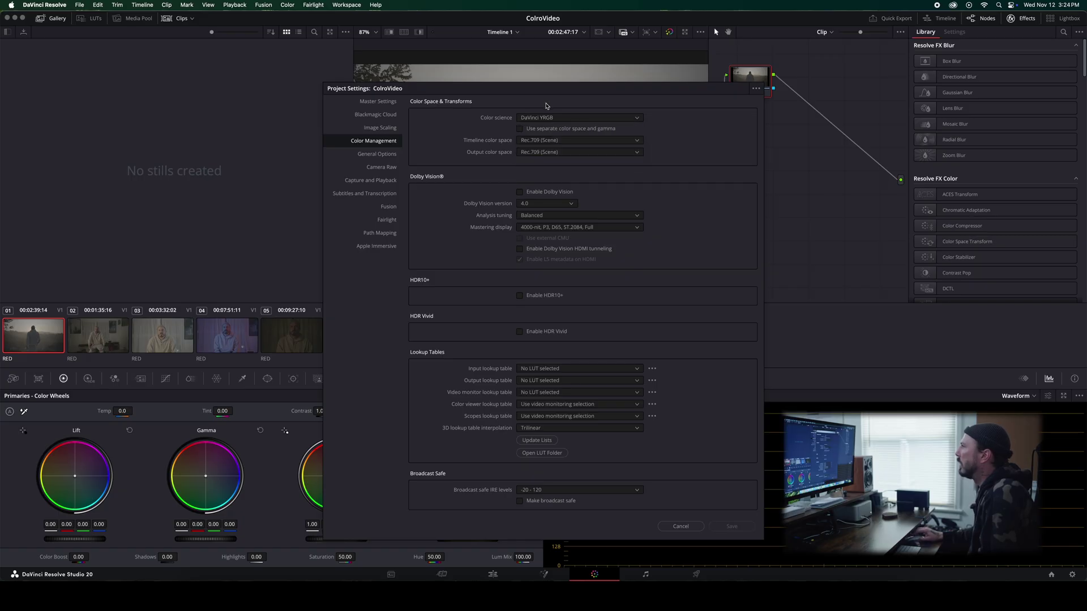
left_click(544, 141)
left_click(558, 143)
Close Project Settings and add serial nodes 02, 03 and 04 in a row after node 01.
left_click(680, 527)
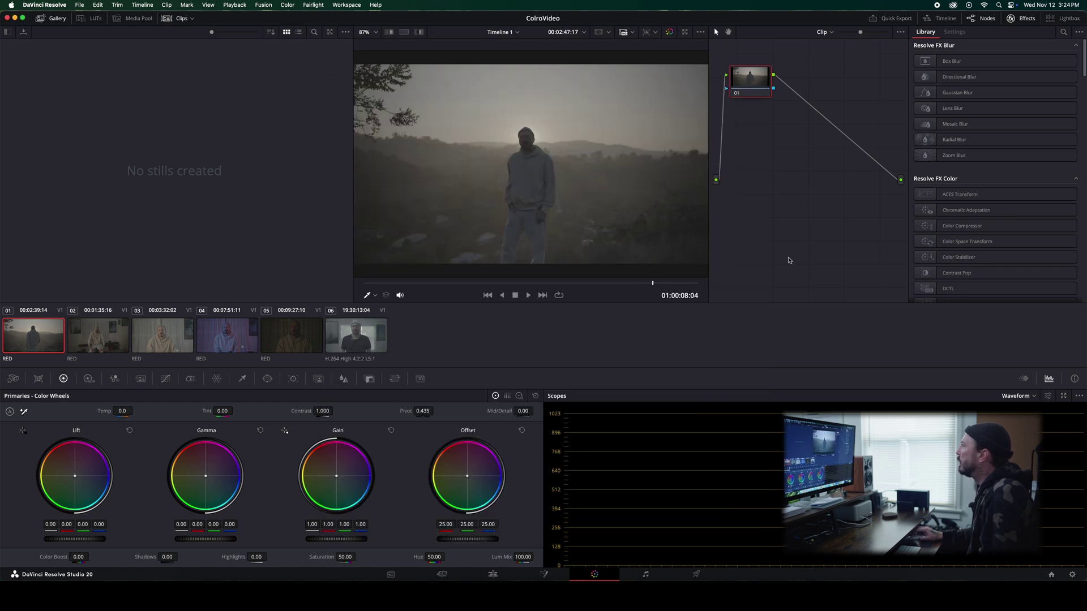
key("alt+s")
key("alt+s")
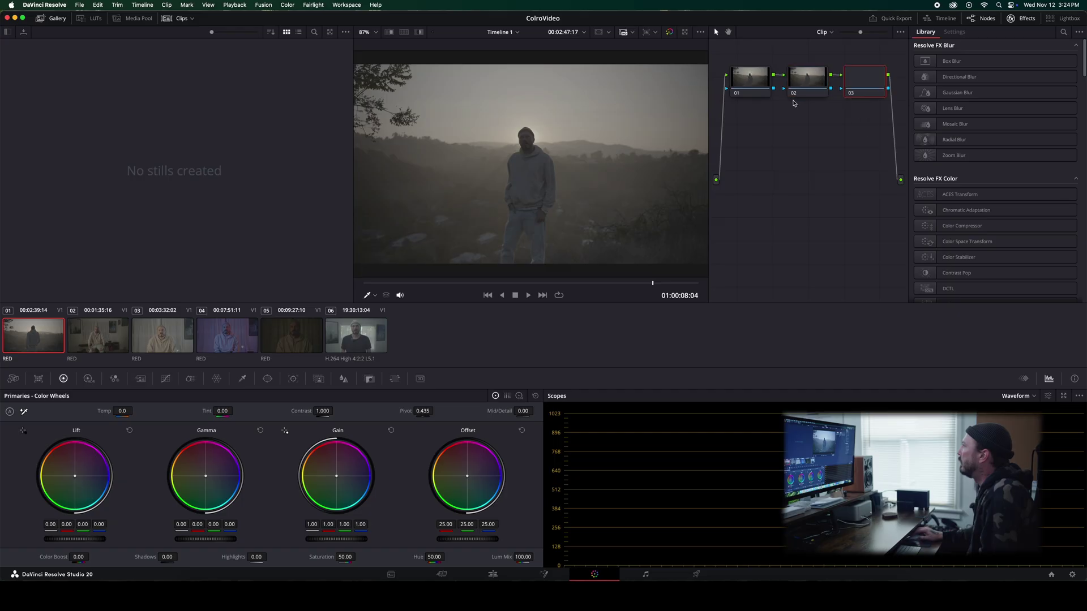
key("alt+s")
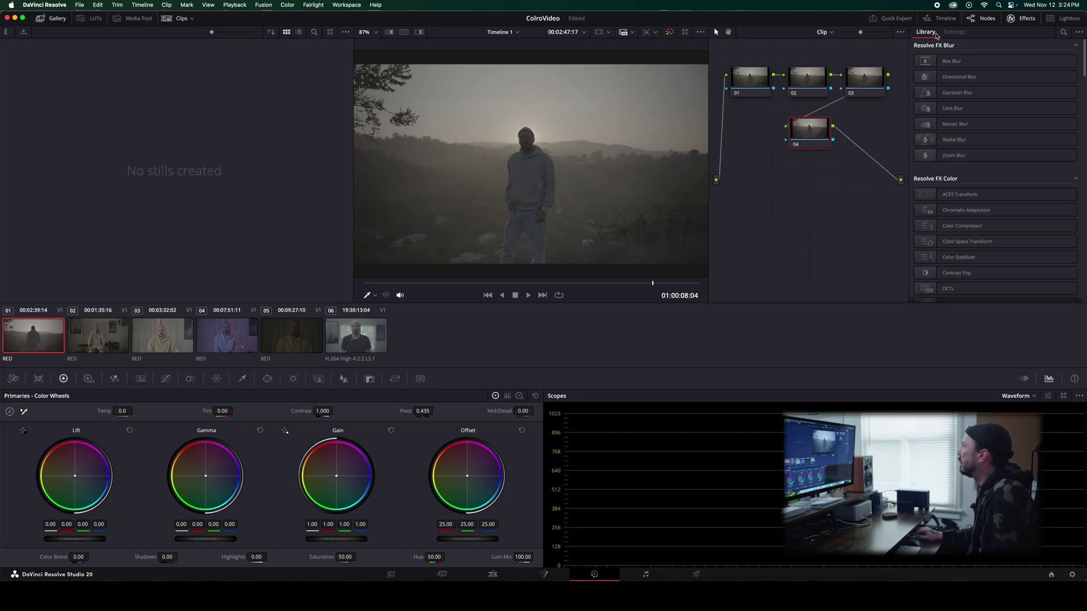
left_click(1007, 19)
left_click_drag(812, 136, 940, 94)
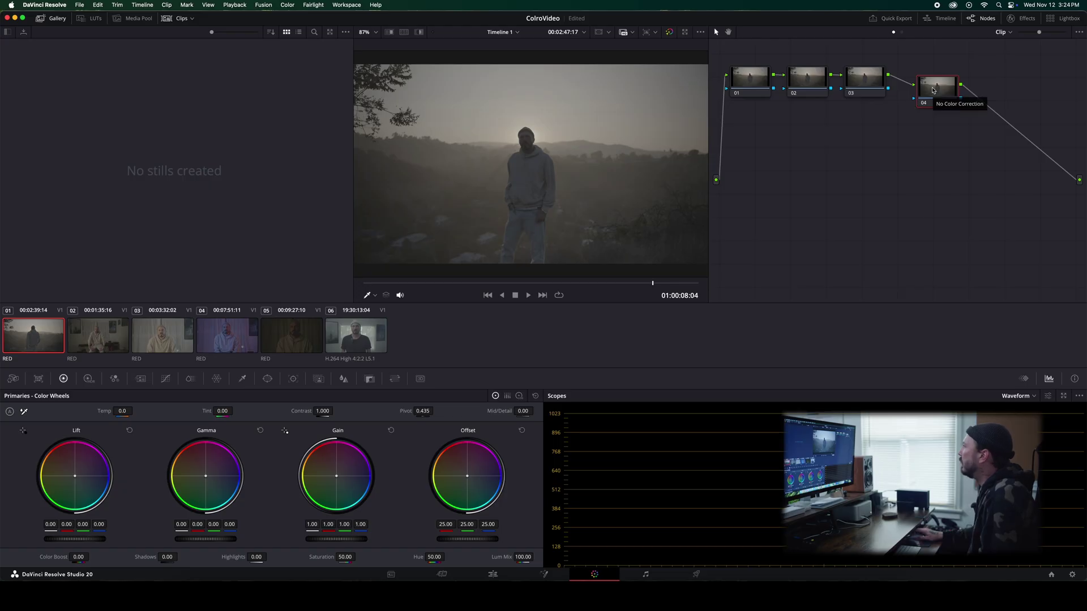
Apply the RED_FilmBias LUT to node 04.
right_click(933, 90)
mouse_move(948, 183)
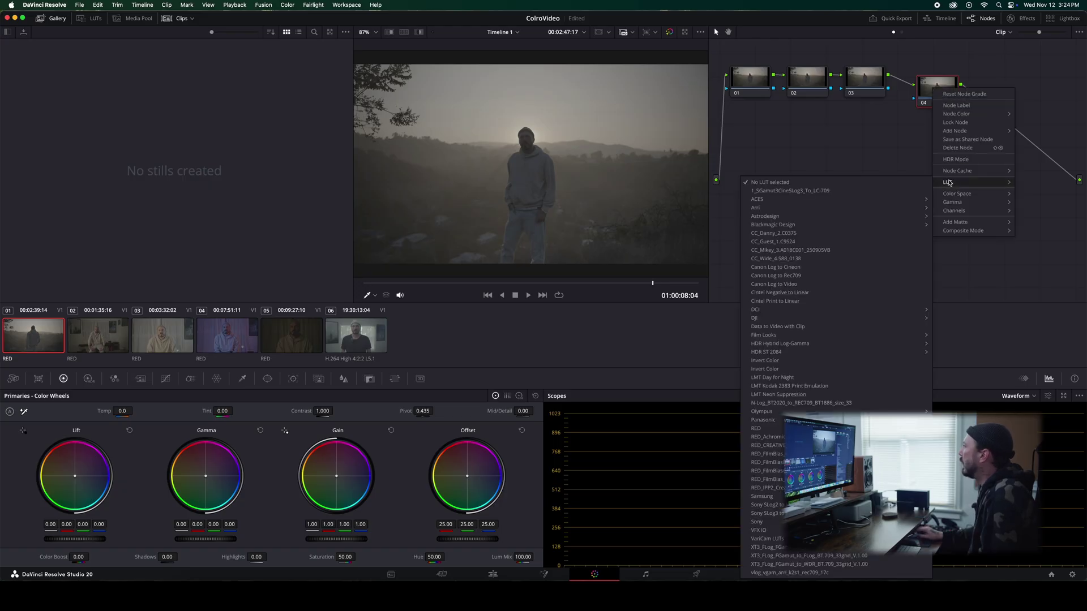
left_click(782, 454)
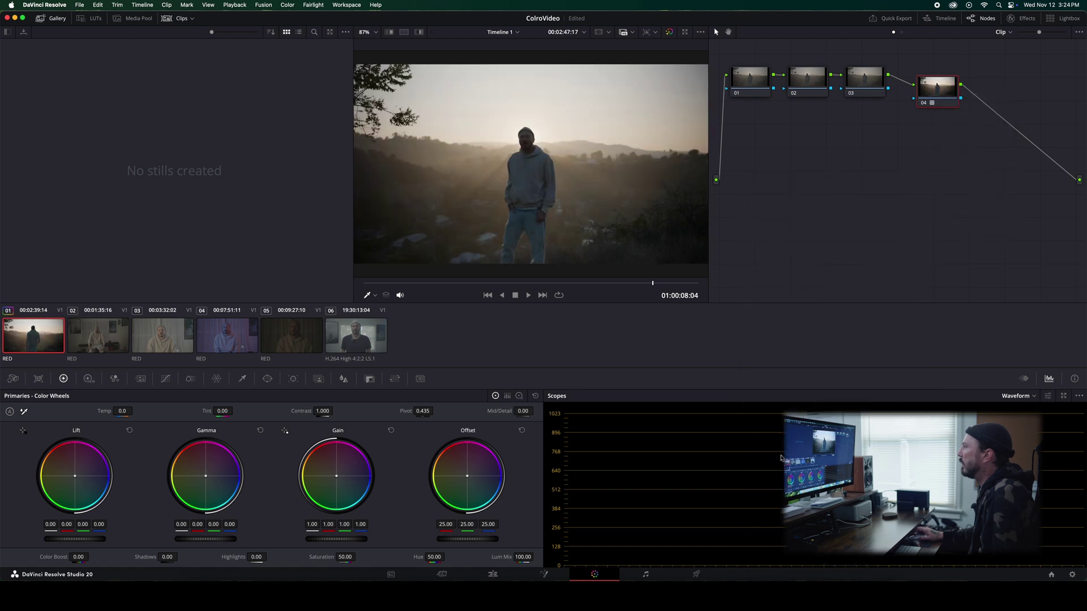
left_click_drag(937, 98, 930, 91)
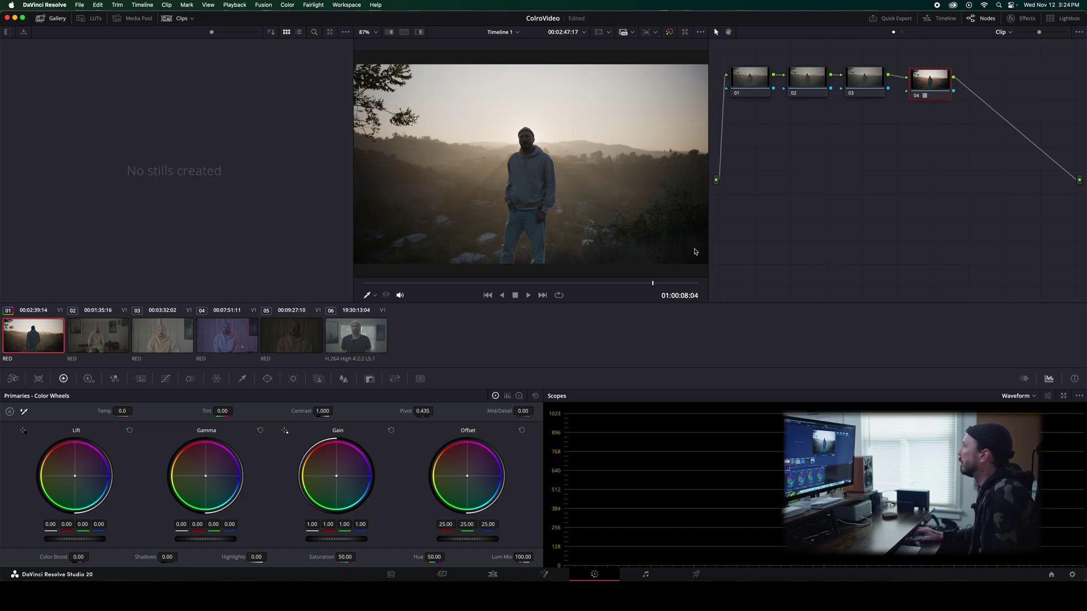
left_click(854, 89)
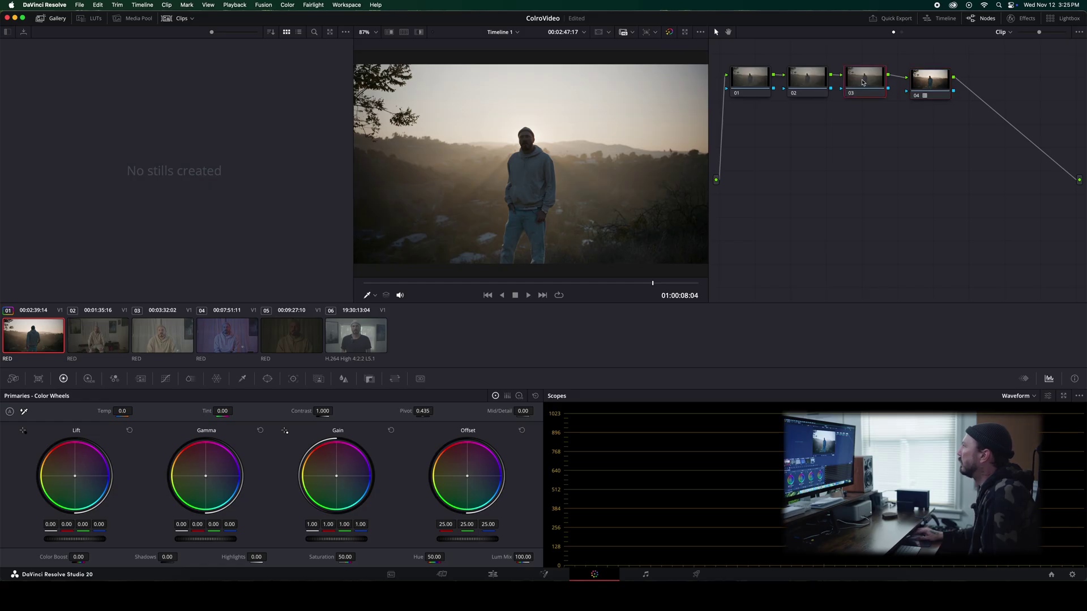
left_click(935, 83)
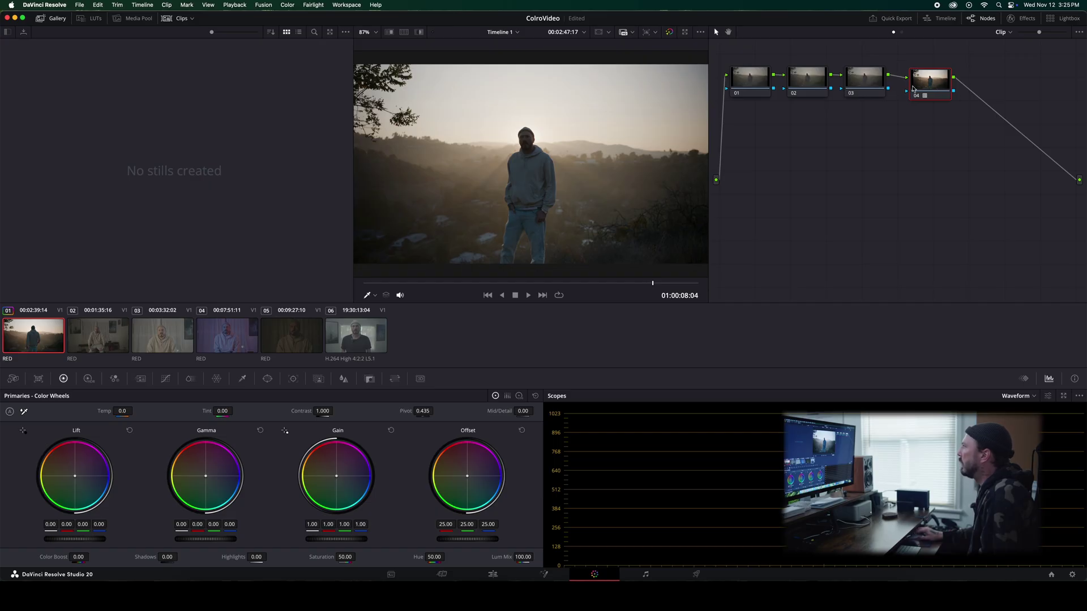
left_click(861, 82)
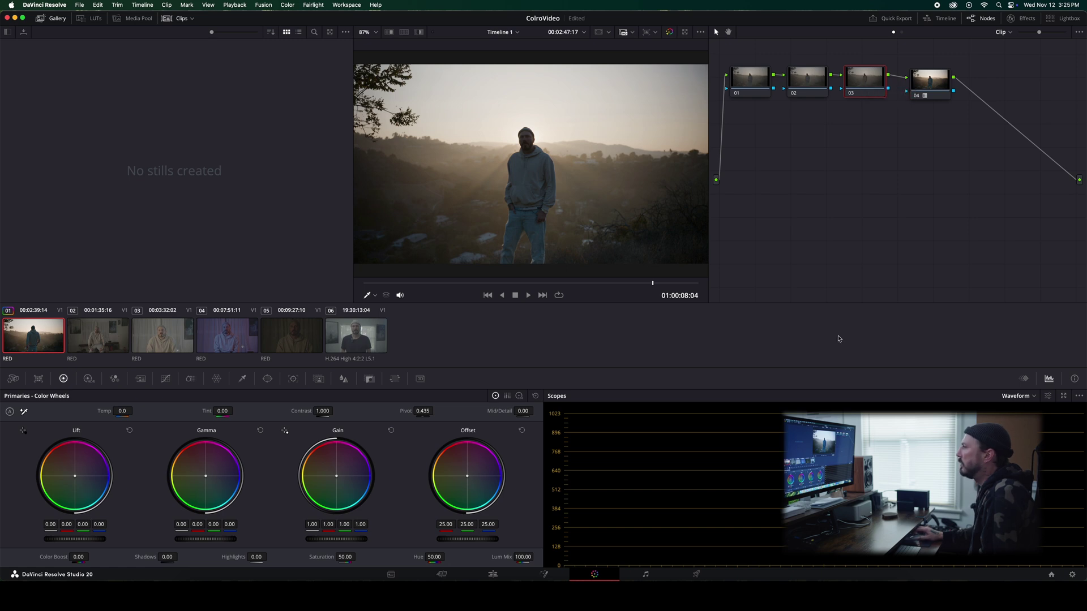
Add three points to node 03's custom luma curve to form an S-shaped contrast curve.
key("alt+shift+c")
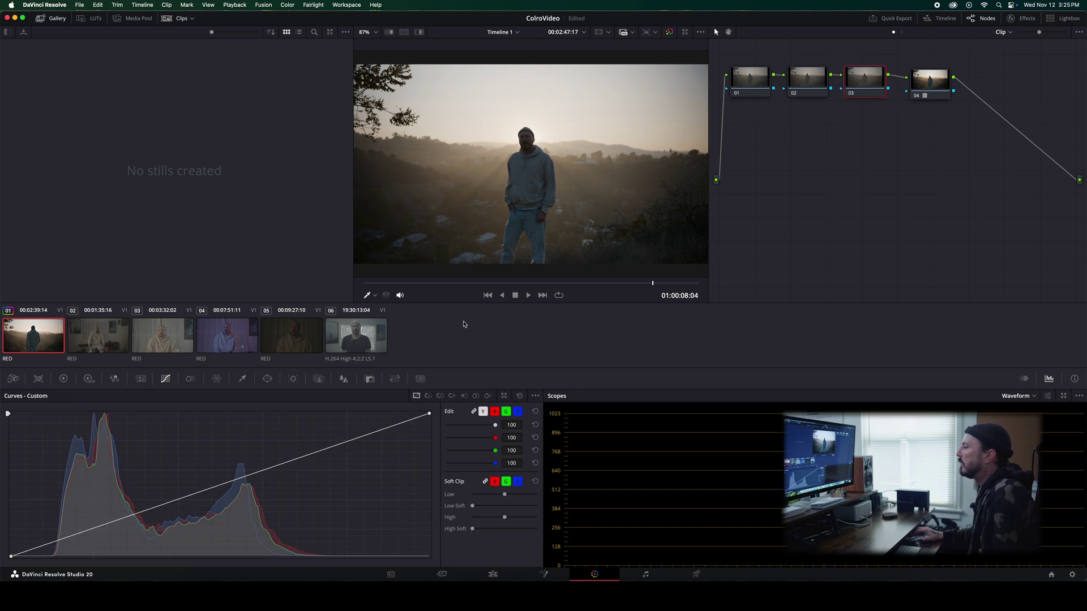
left_click(186, 498)
left_click(94, 535)
left_click(307, 449)
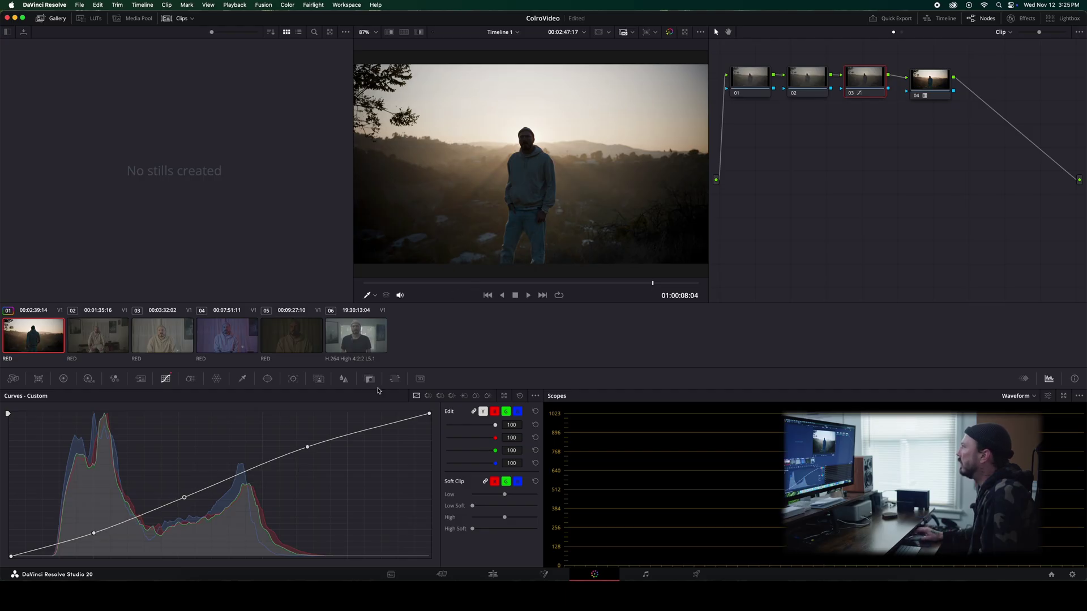
Pull node 03's Highlights down to -100 to hold the bright sky.
left_click(63, 382)
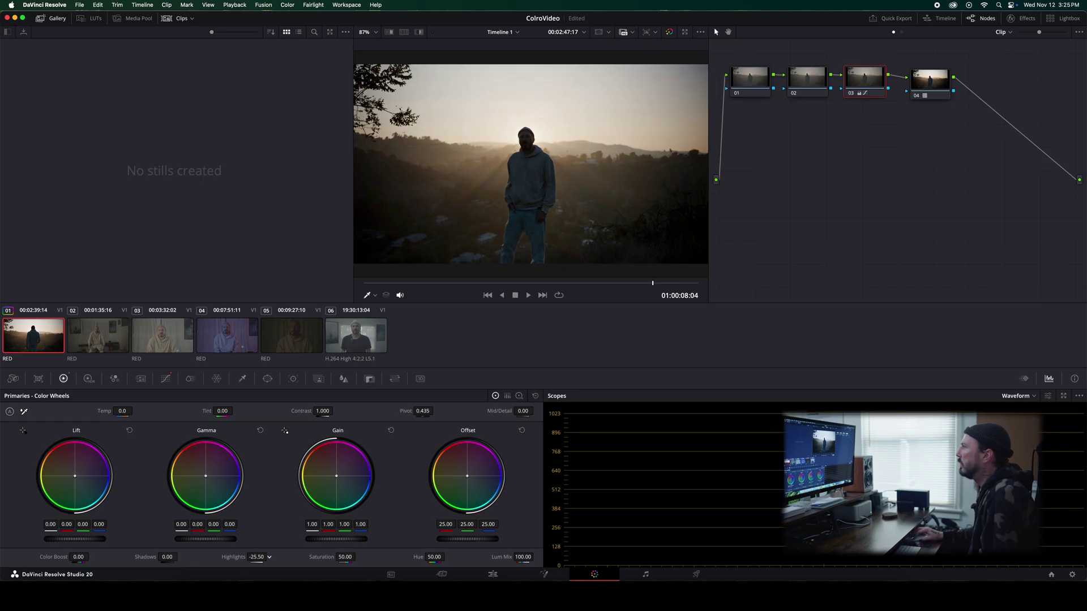
left_click_drag(256, 557, 240, 557)
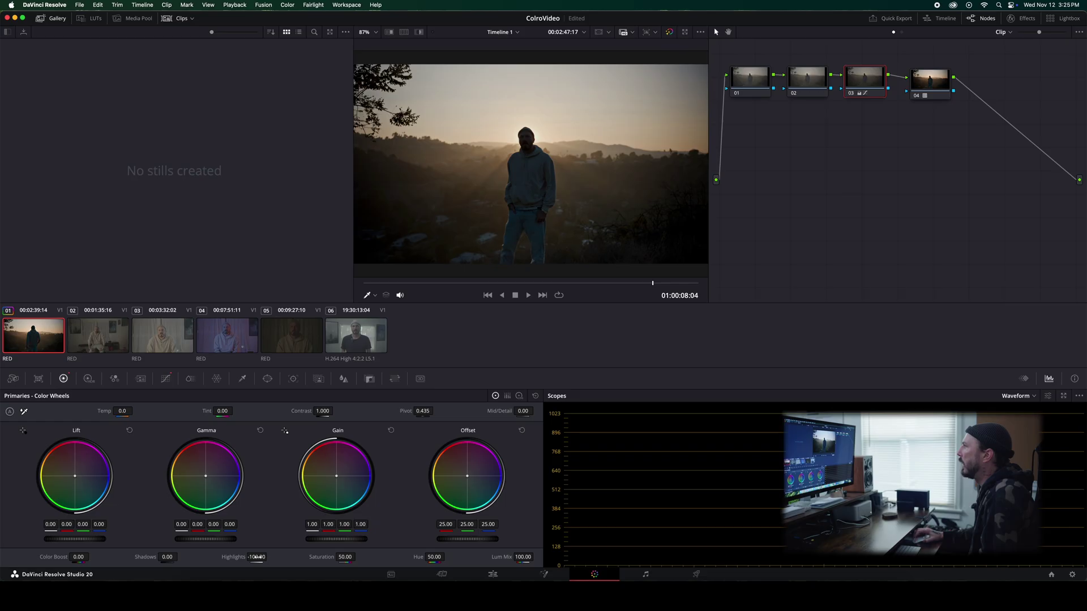
left_click_drag(611, 283, 456, 284)
Try darkening node 02's highlights, reset them to zero, and reselect node 03.
left_click(819, 81)
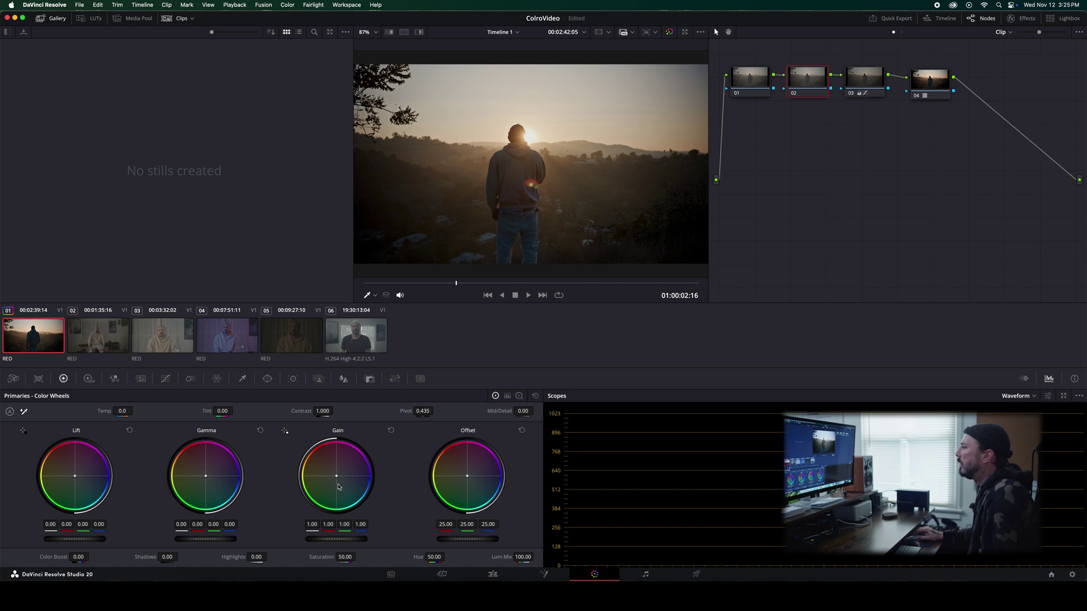
left_click_drag(256, 558, 232, 558)
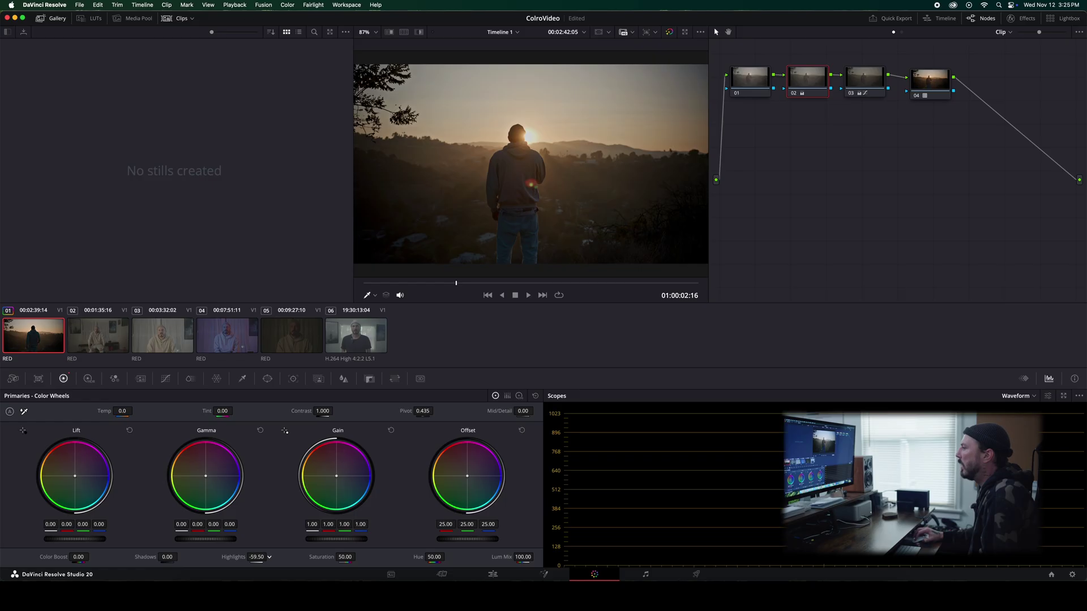
double_click(257, 558)
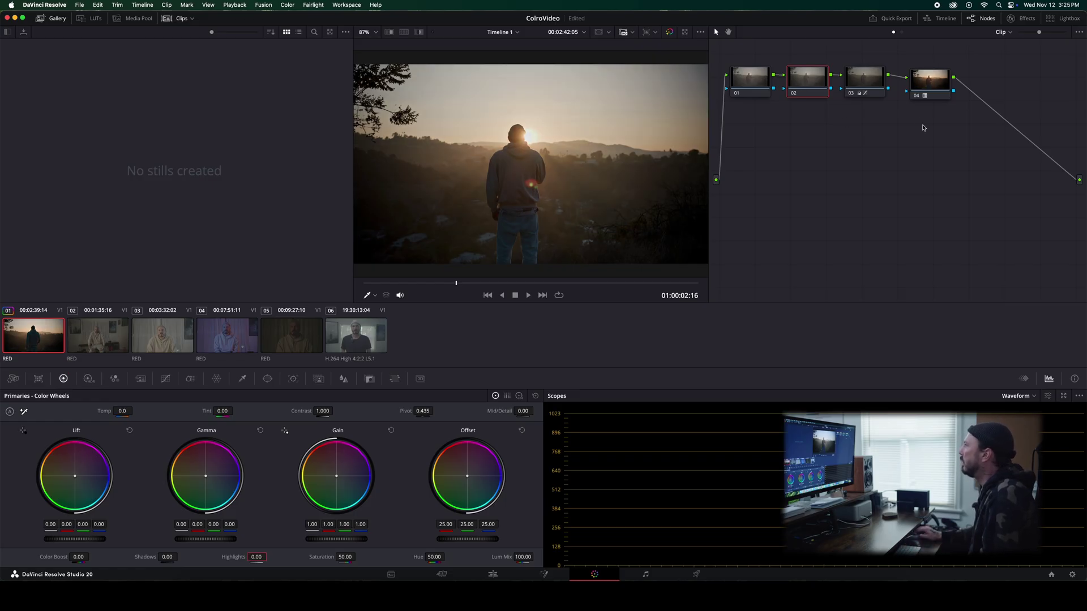
left_click(866, 80)
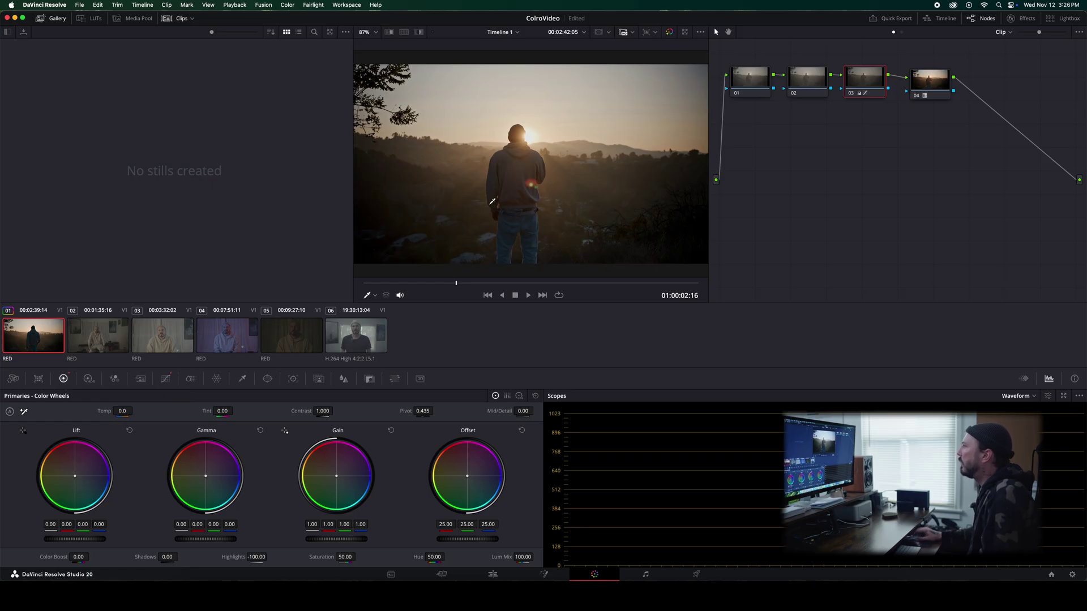
Fine-tune the lower and middle points of node 03's custom curve while reviewing the clip.
left_click_drag(549, 288, 604, 284)
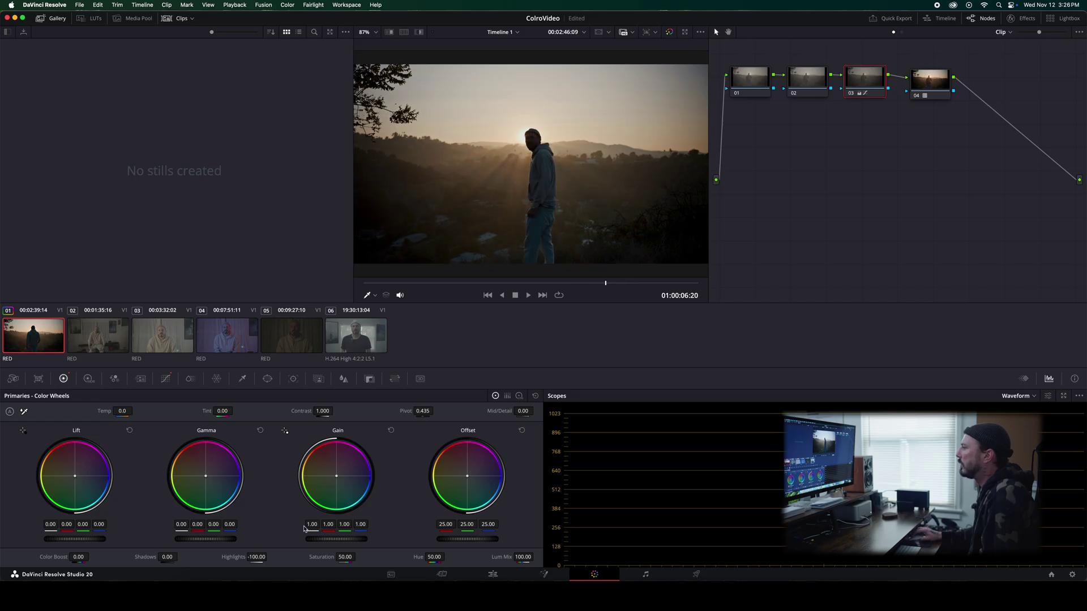
left_click(166, 379)
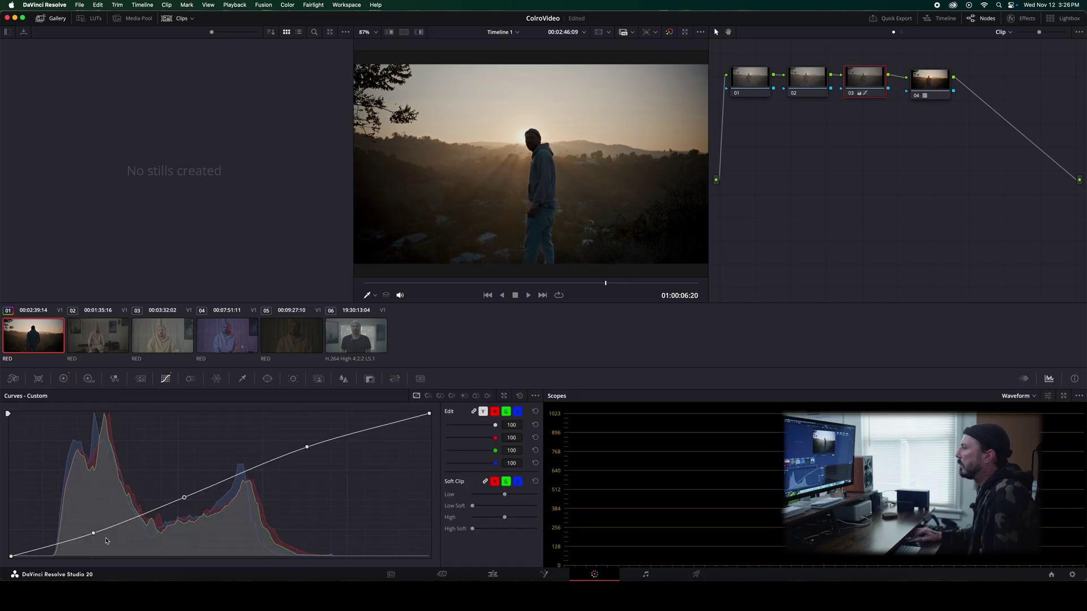
left_click_drag(94, 535, 93, 533)
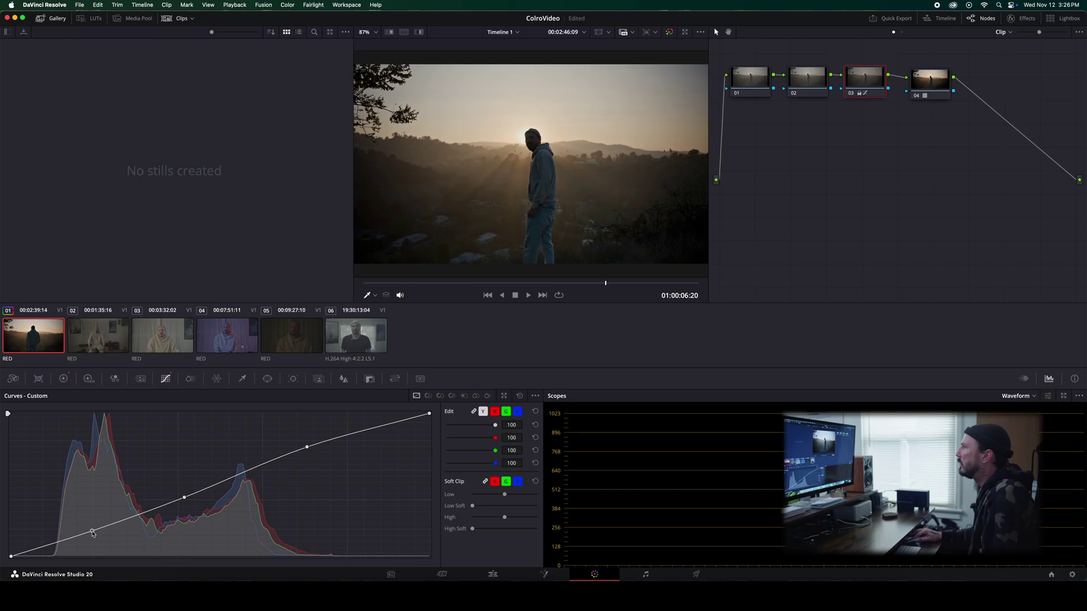
left_click_drag(185, 499, 182, 496)
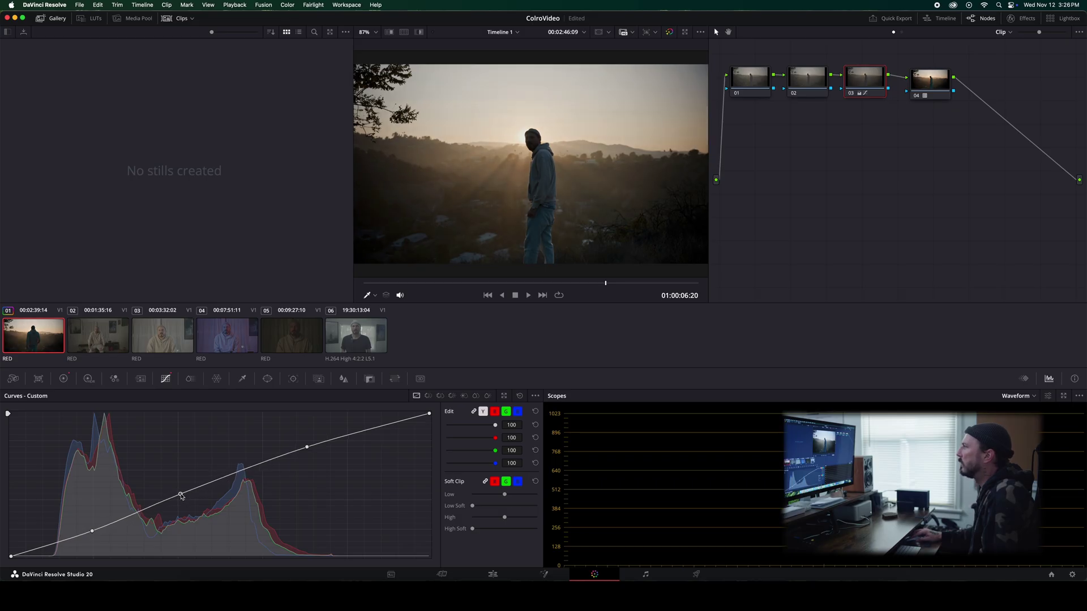
left_click_drag(604, 284, 579, 286)
Check another frame of the first clip and deepen the shadows point on the curve.
key("Down")
left_click(6, 342)
left_click(487, 284)
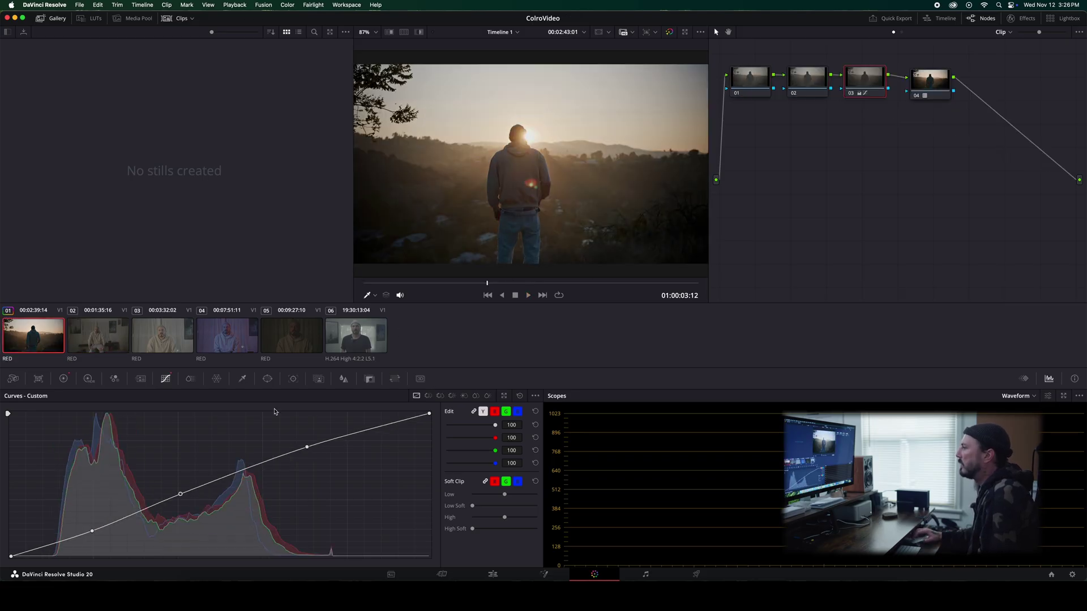
mouse_move(92, 532)
left_mouse_down()
mouse_move(92, 542)
mouse_move(91, 531)
left_mouse_up()
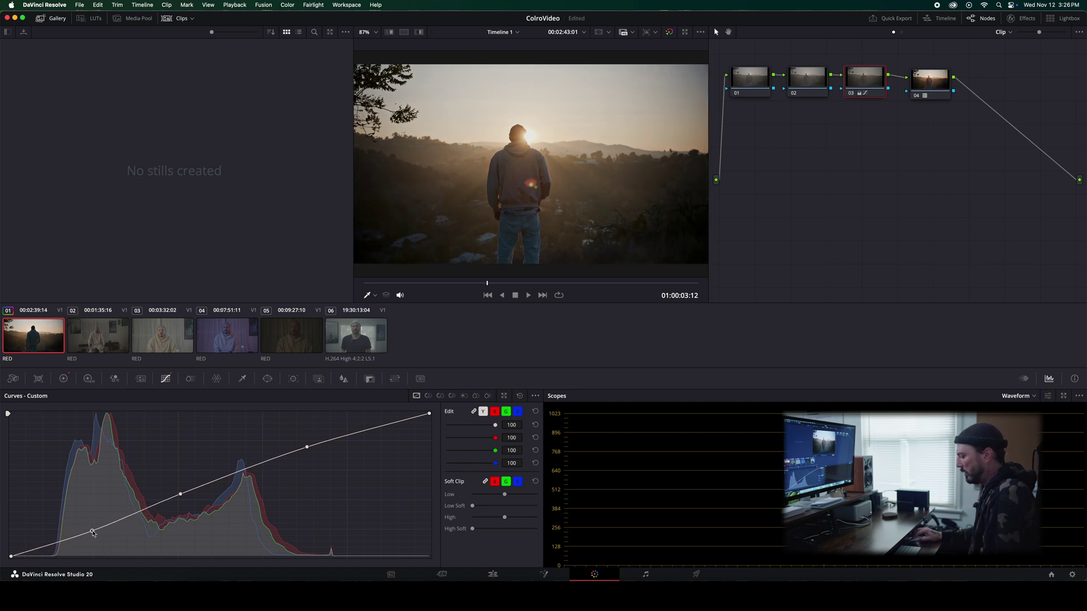
left_click(812, 81)
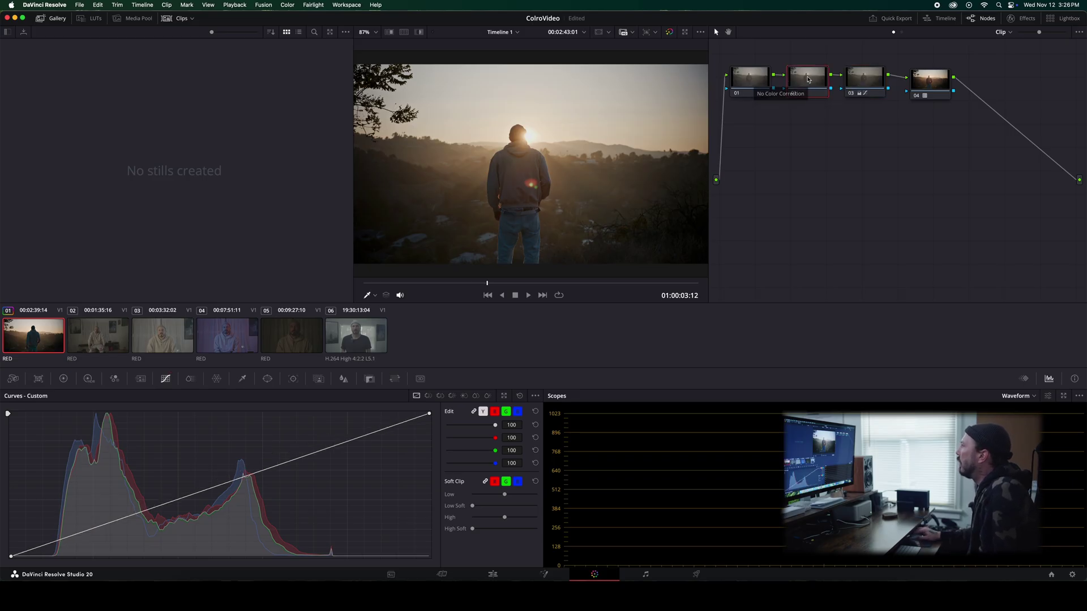
Reset node 02's Saturation to 50.00 and Temp to 0.0 in the primary colour wheels.
left_click(63, 380)
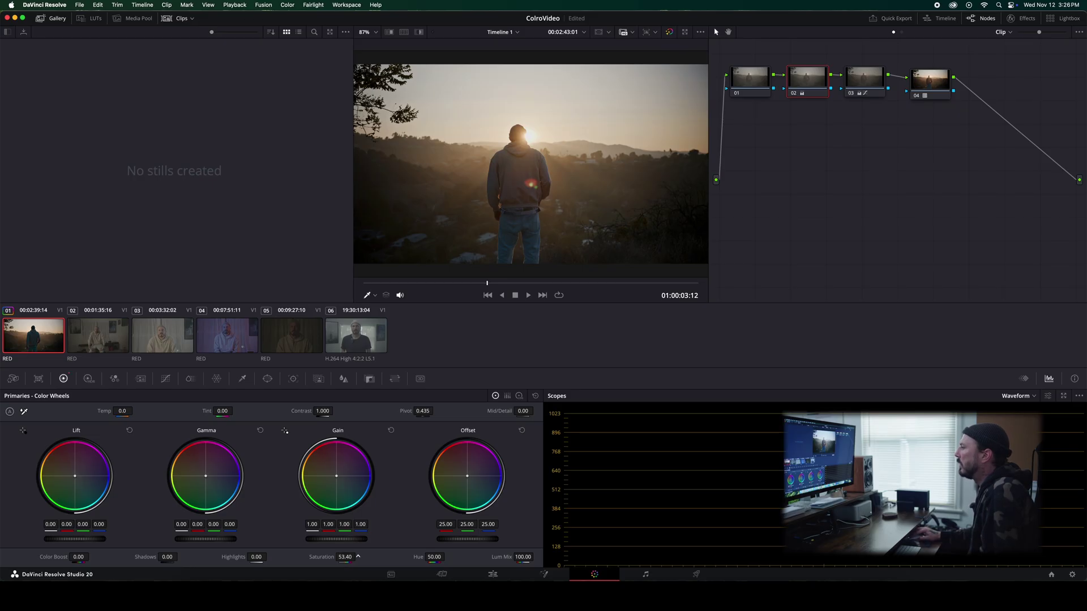
double_click(344, 557)
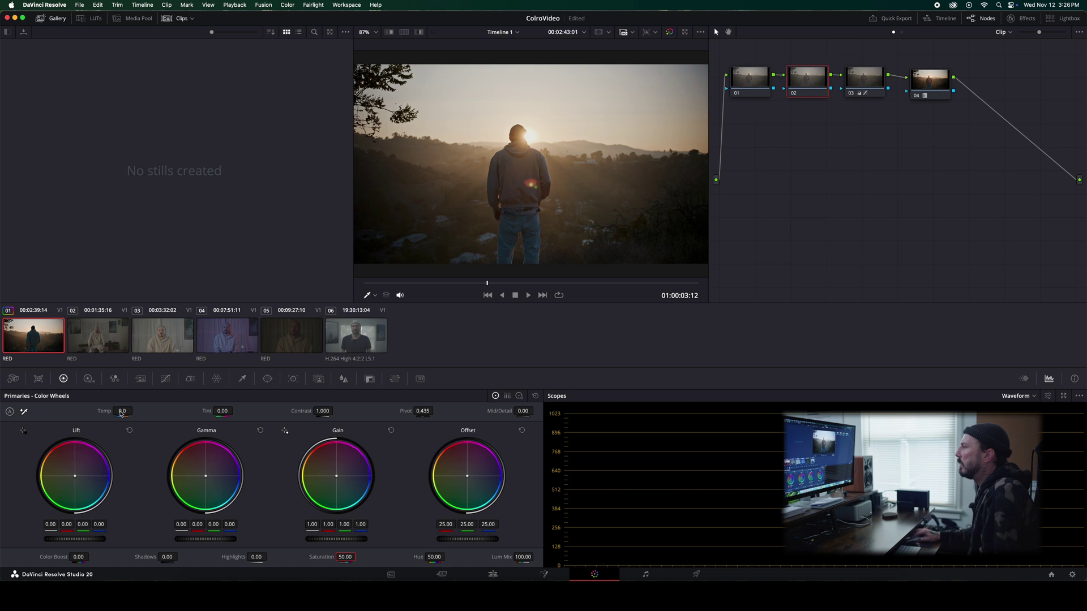
left_click_drag(121, 411, 135, 412)
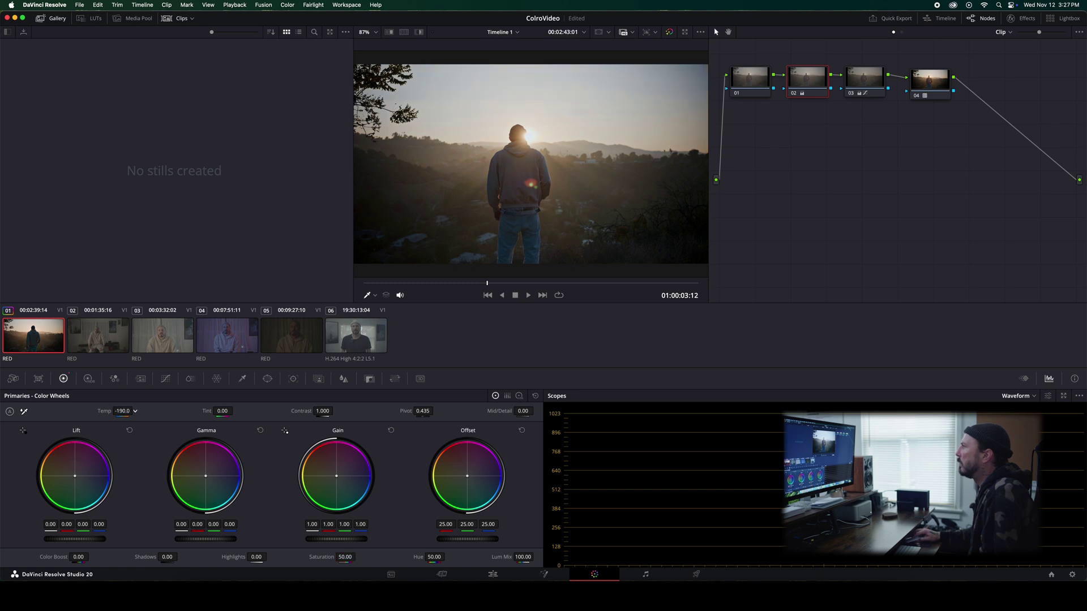
double_click(126, 411)
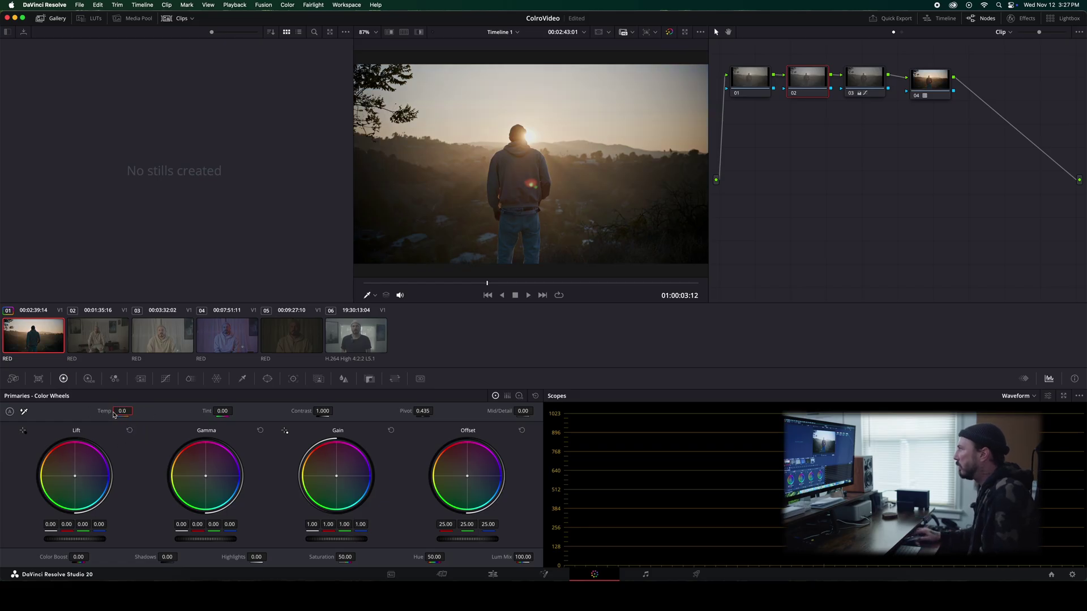
Set the RED Camera Raw decode to Clip and raise Color Temp from 5000 to 5390.
left_click(13, 379)
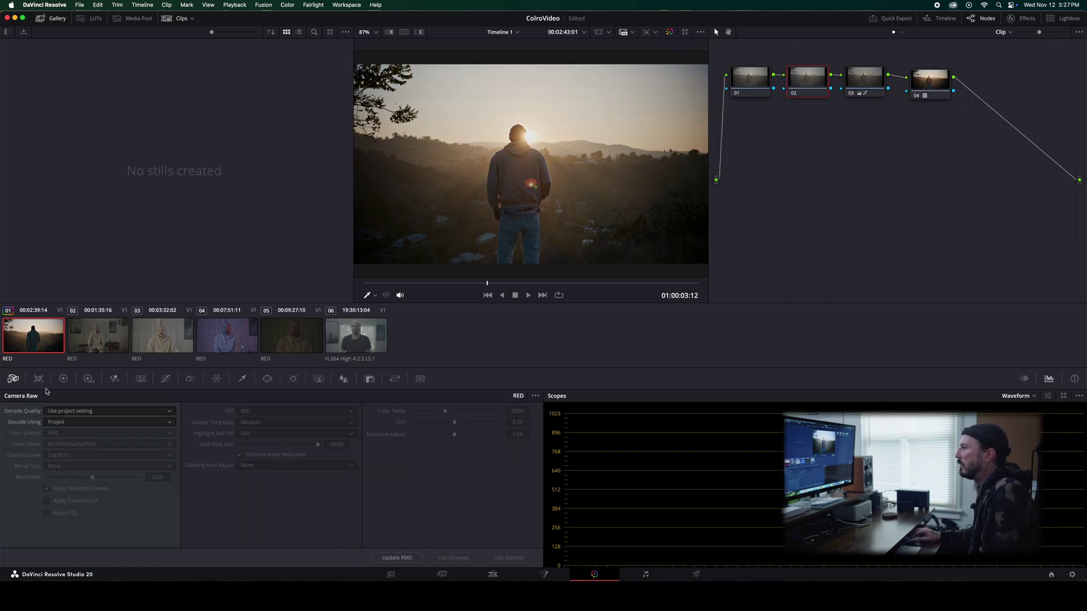
left_click(104, 423)
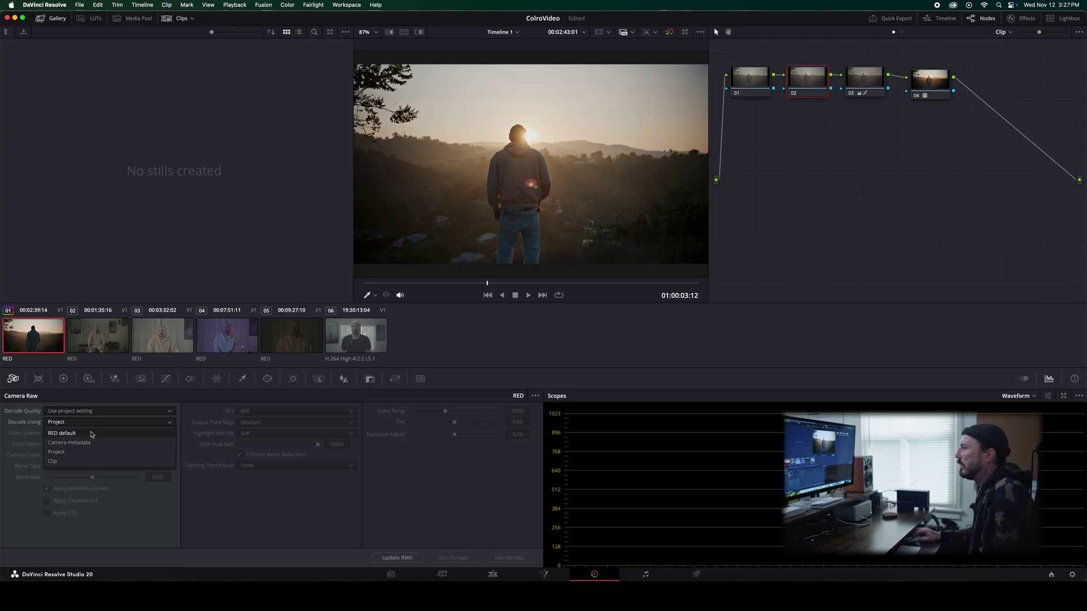
left_click(76, 462)
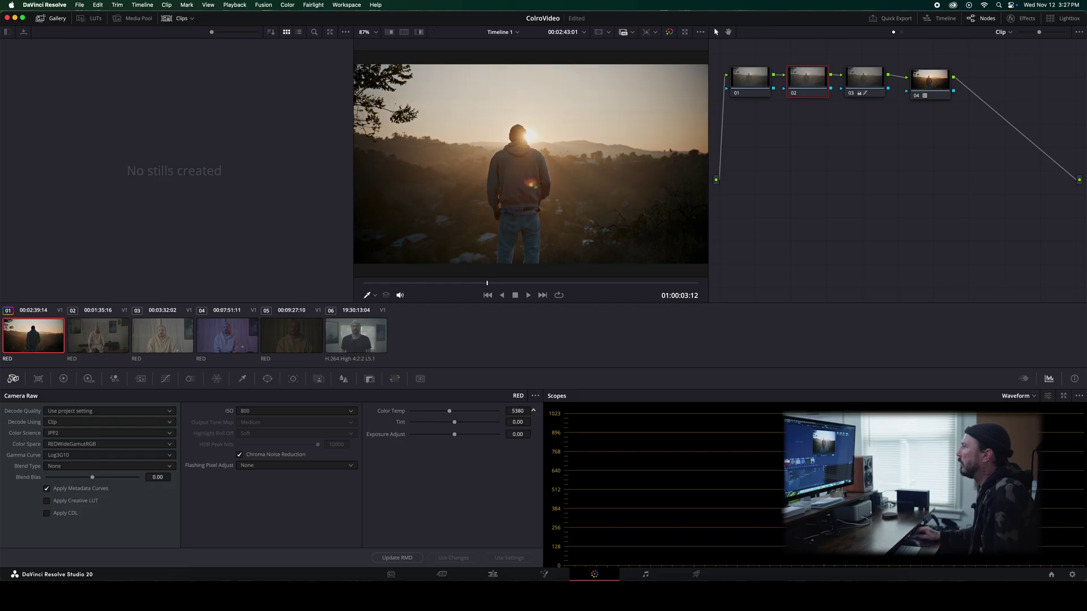
left_click_drag(517, 411, 521, 411)
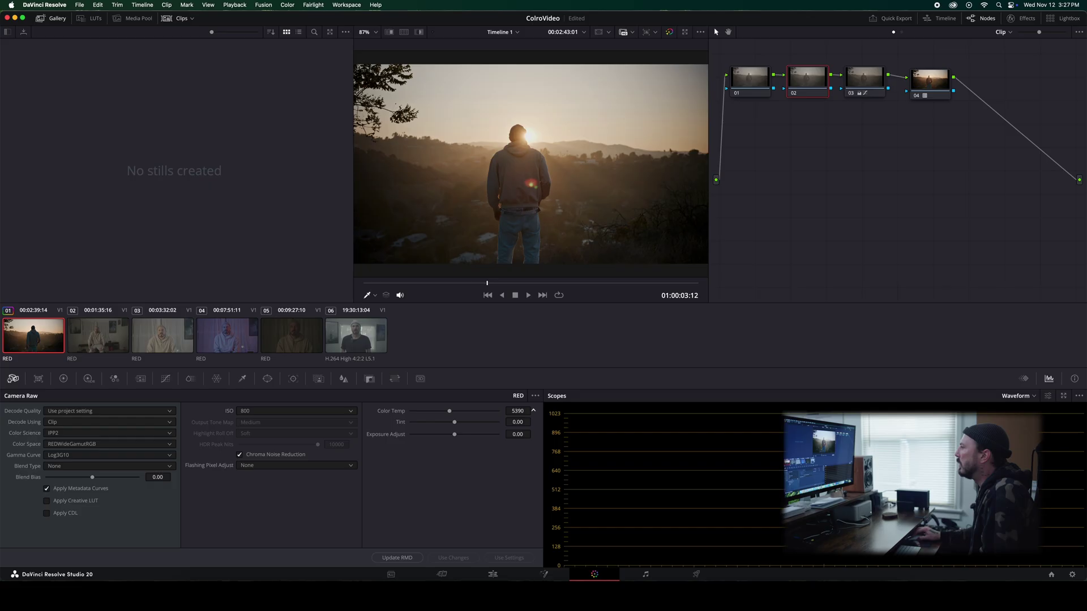
Play the RED clip and zoom the viewer into the dark trees to inspect the noise.
left_click(486, 284)
left_click(63, 379)
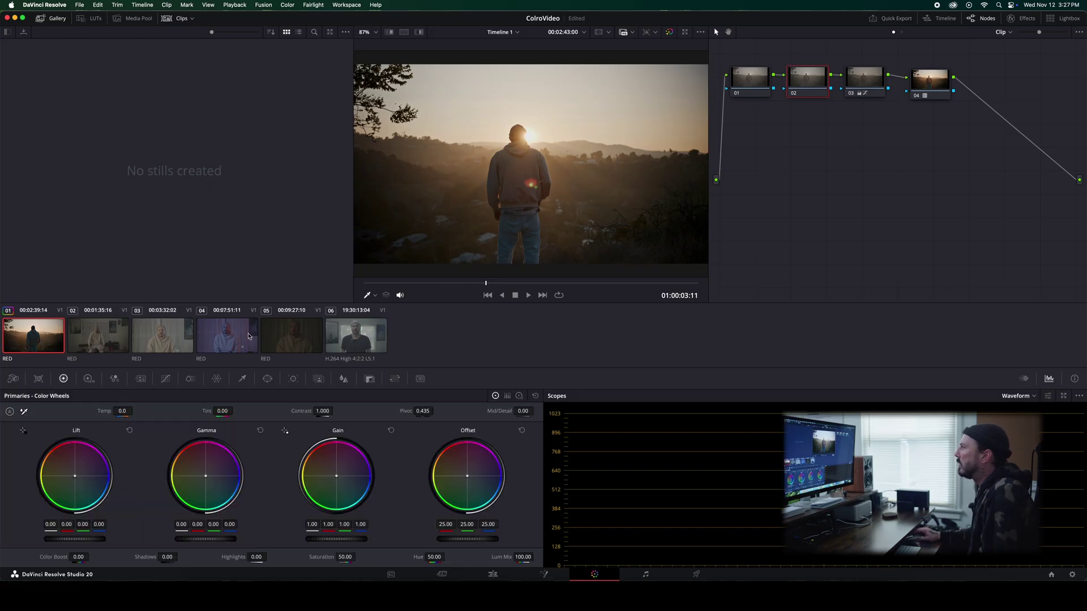
key("space")
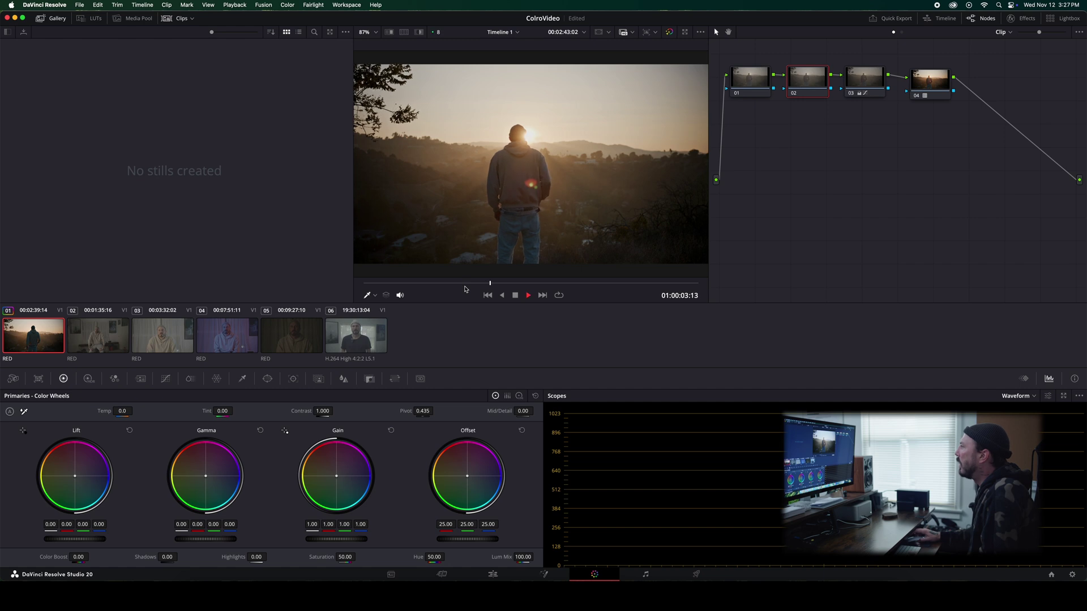
key("space")
scroll(672, 241, "up", 10)
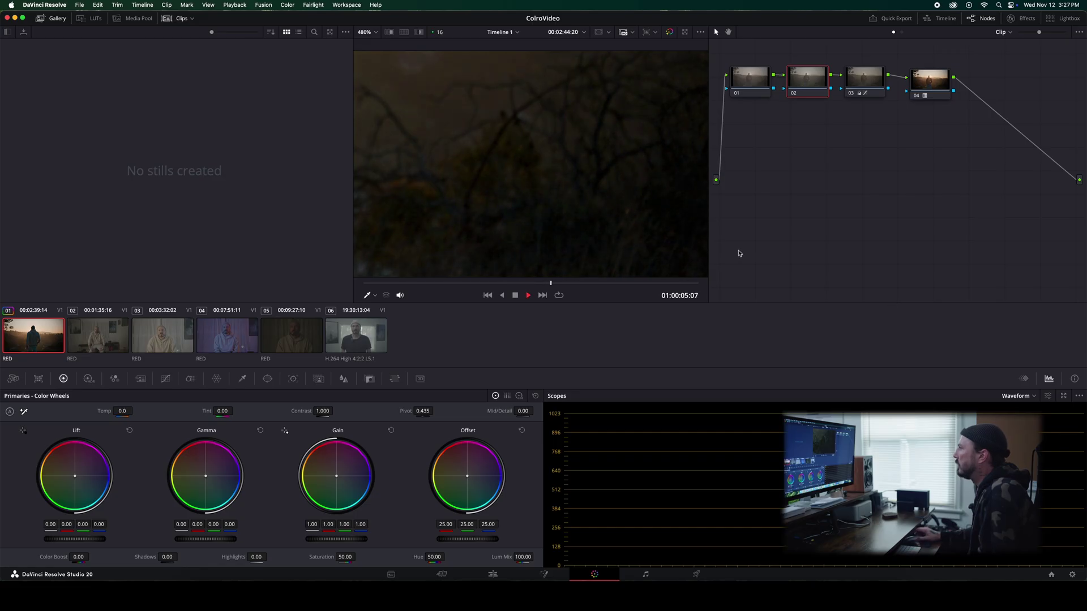
key("space")
key("space")
key("space")
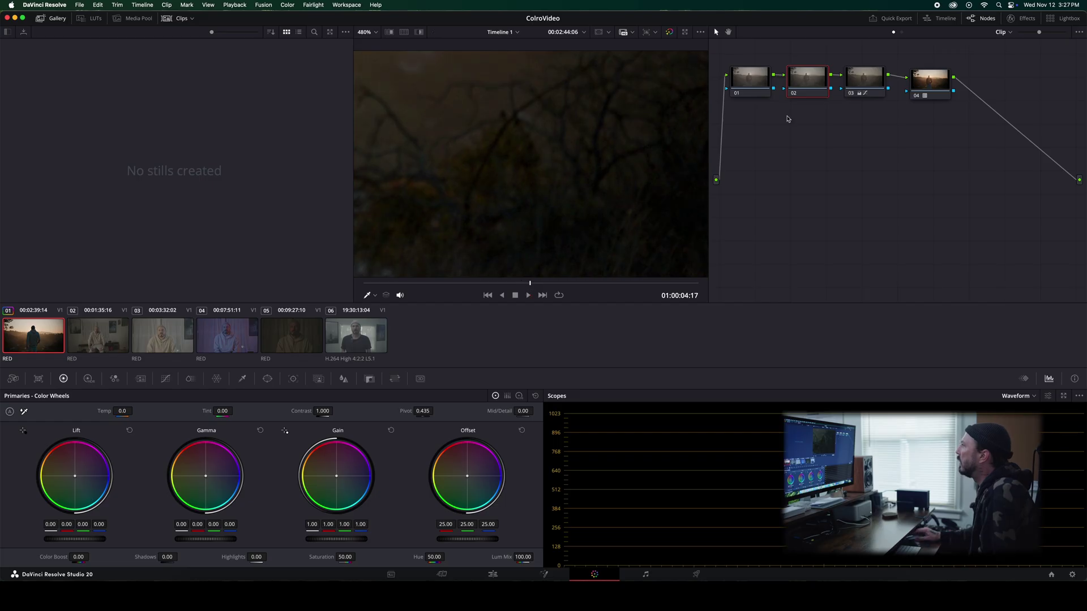
On node 01, set temporal NR to 5 frames, Better motion estimation, luma/chroma thresholds 5.3.
left_click(742, 89)
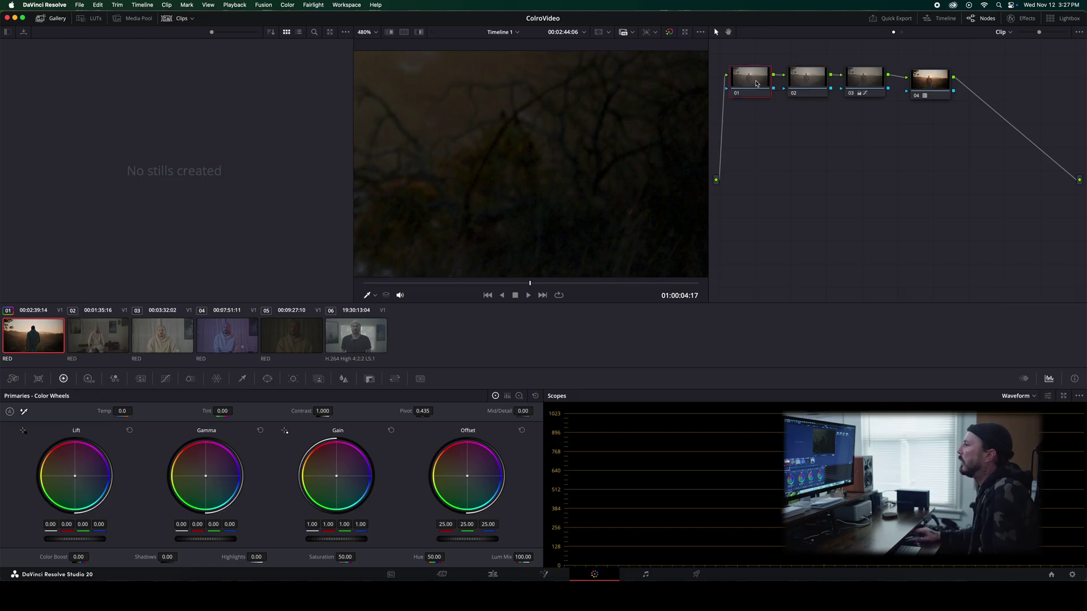
left_click(141, 378)
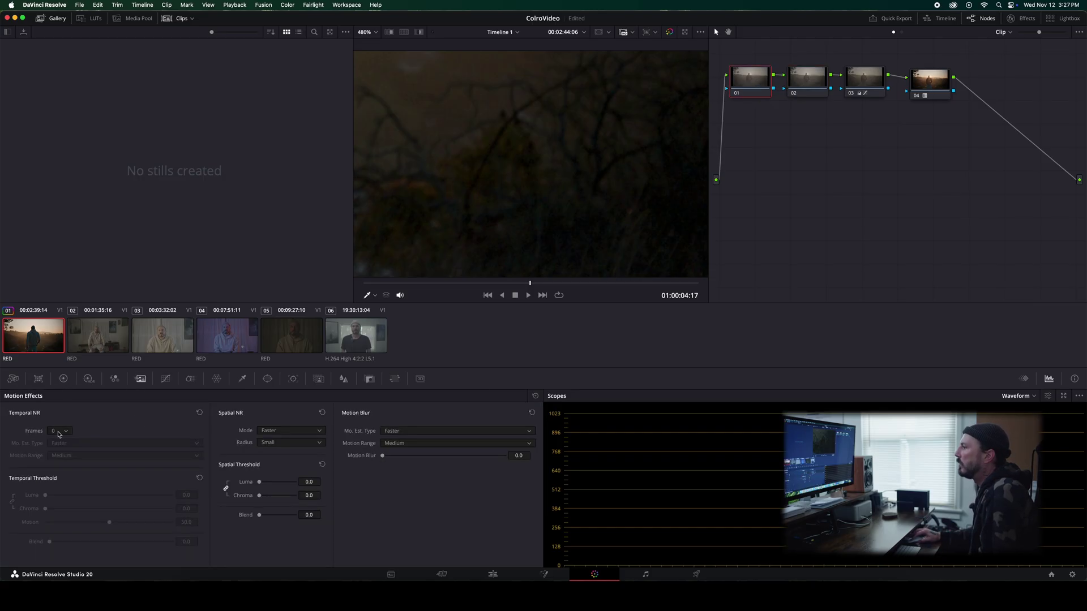
left_click(59, 433)
left_click(58, 492)
left_click(92, 446)
left_click(78, 464)
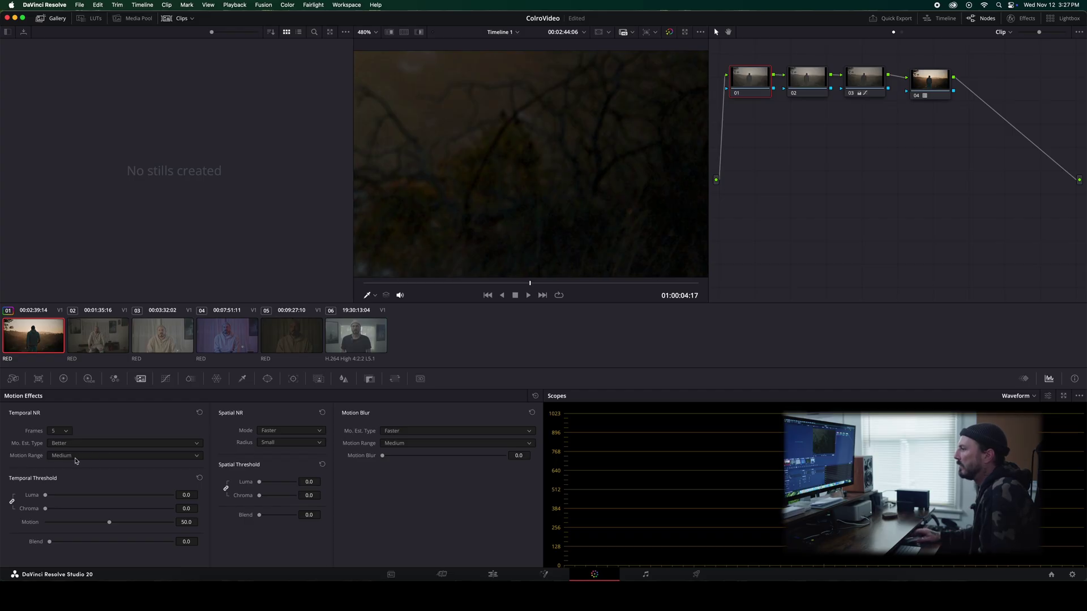
left_click_drag(45, 496, 52, 497)
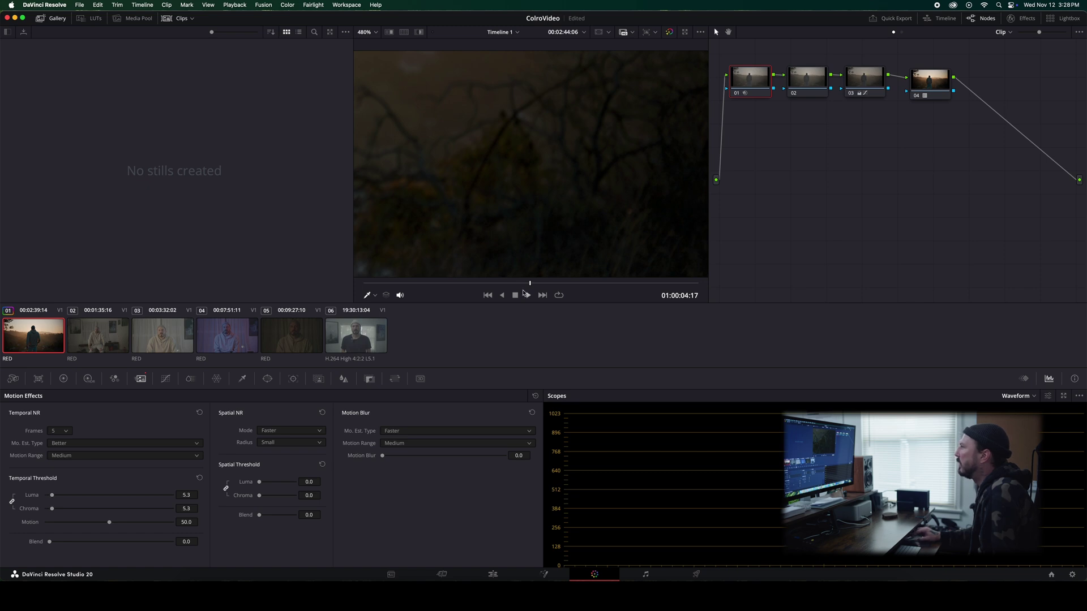
Fit the frame in the viewer and play the clip to check the denoise.
left_click(479, 284)
key("space")
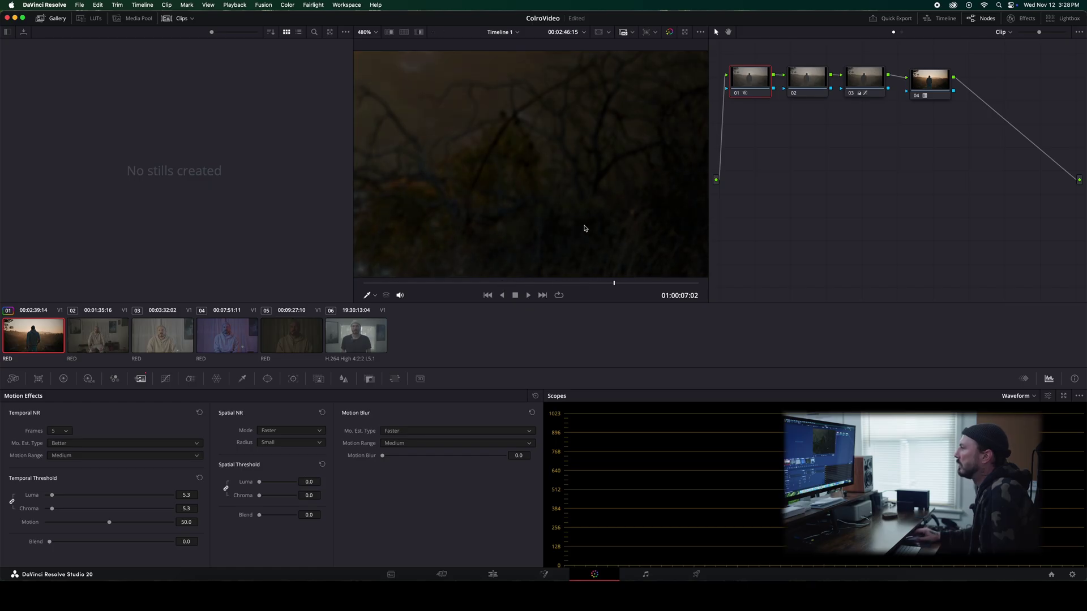
left_click(364, 34)
left_click(370, 46)
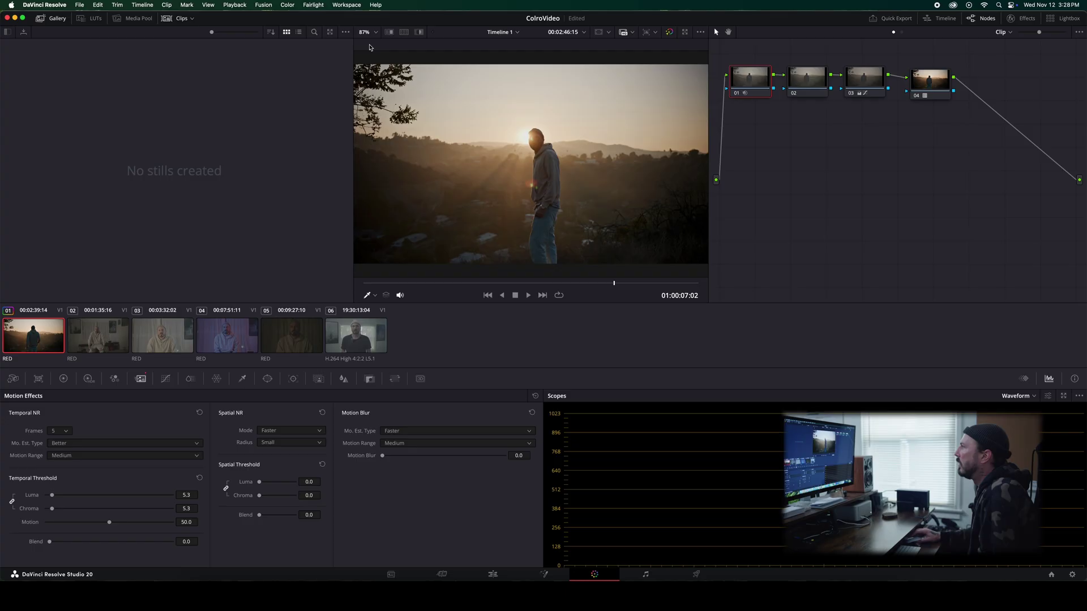
left_click(509, 283)
scroll(533, 222, "up", 5)
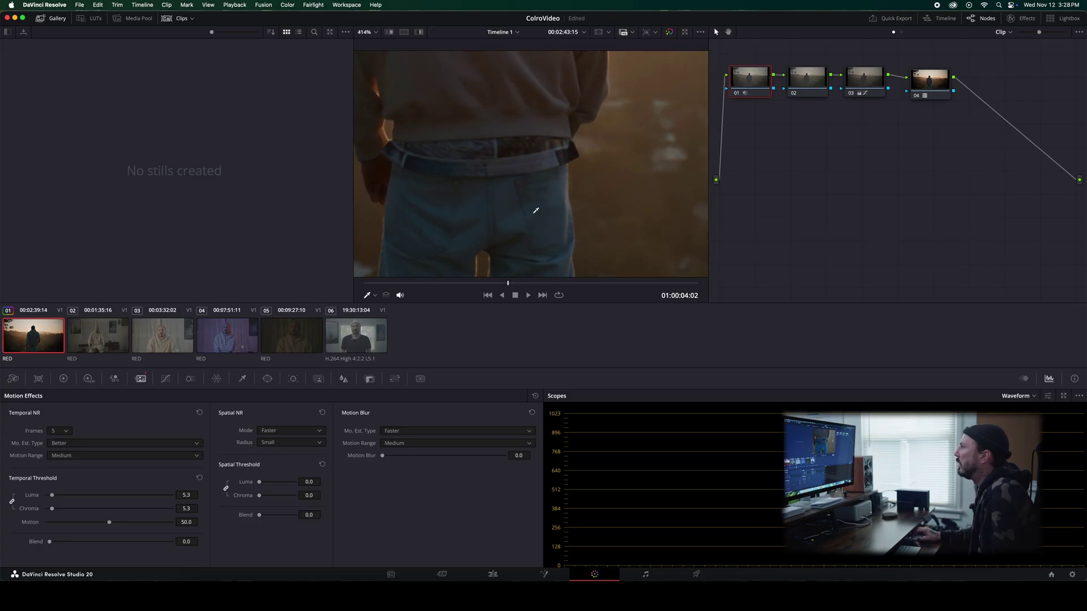
left_click(368, 32)
left_click(374, 97)
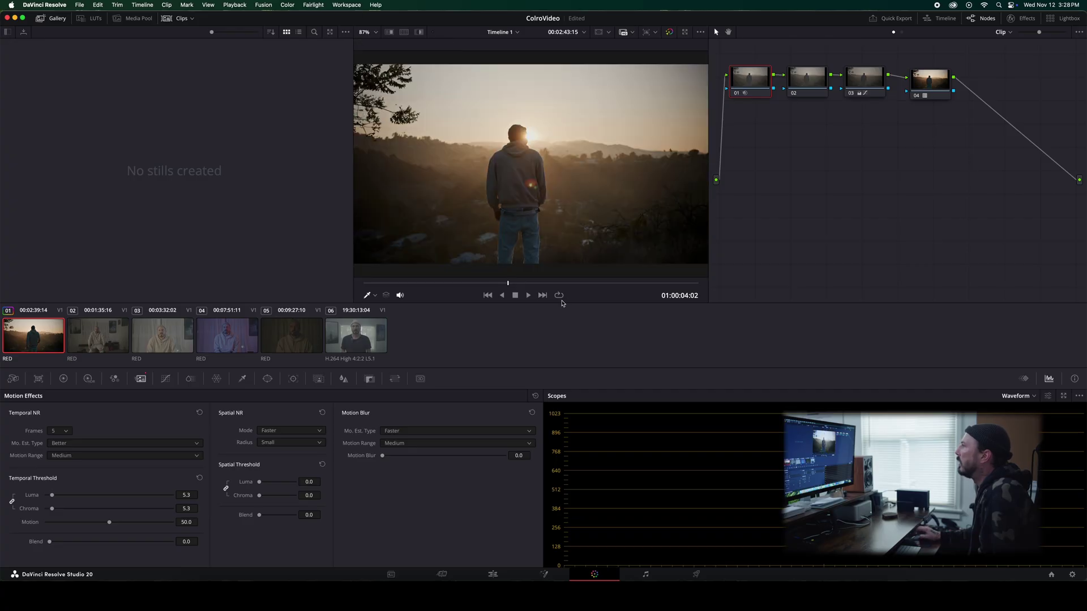
left_click(430, 283)
key("space")
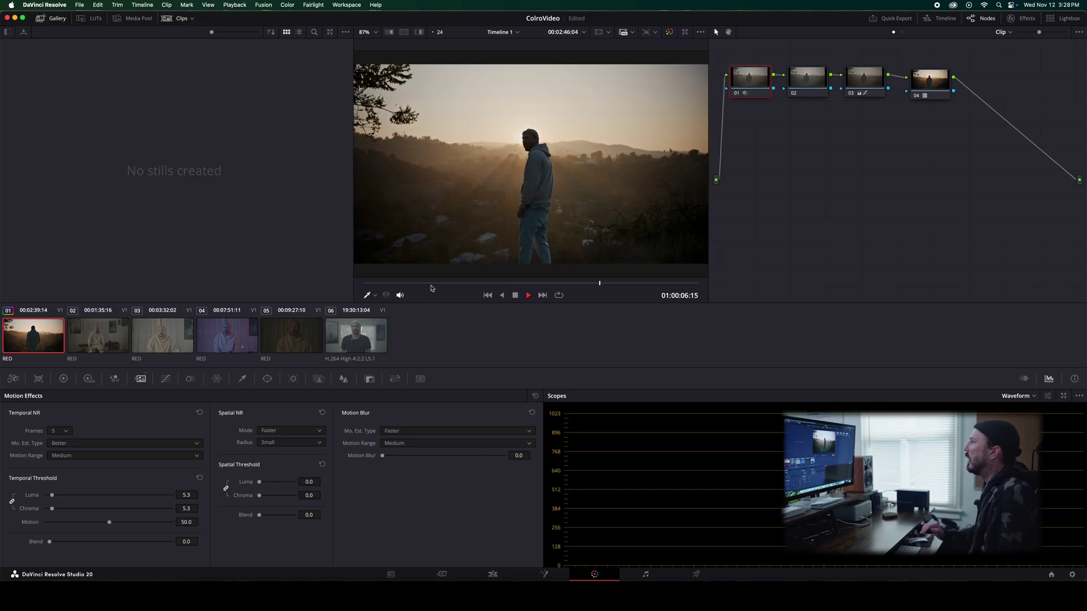
Save the first clip's grade as a still and apply still 1.1.1 to the second clip.
key("space")
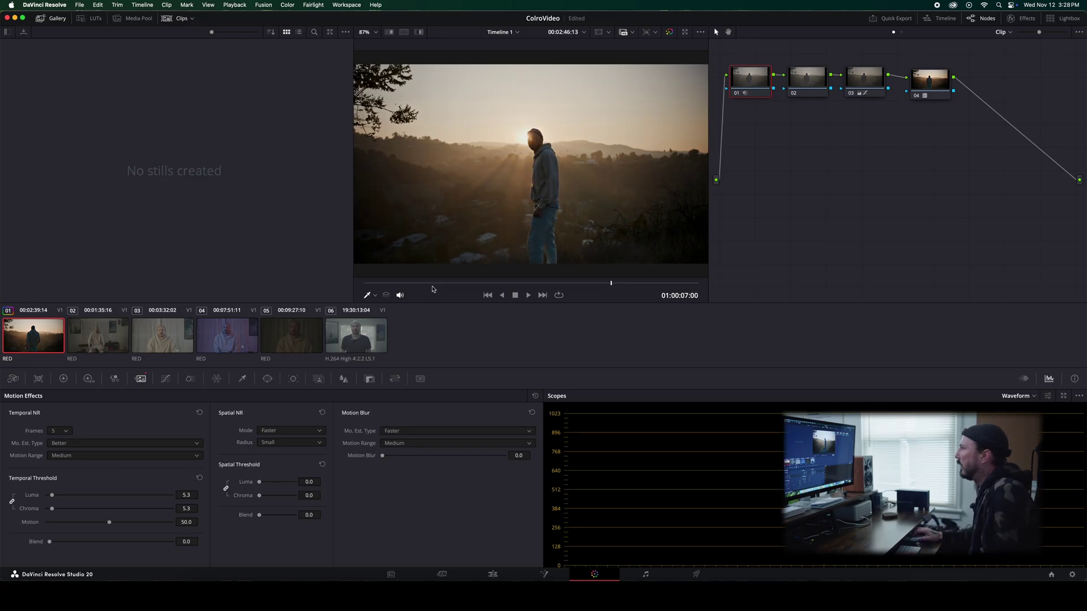
right_click(497, 123)
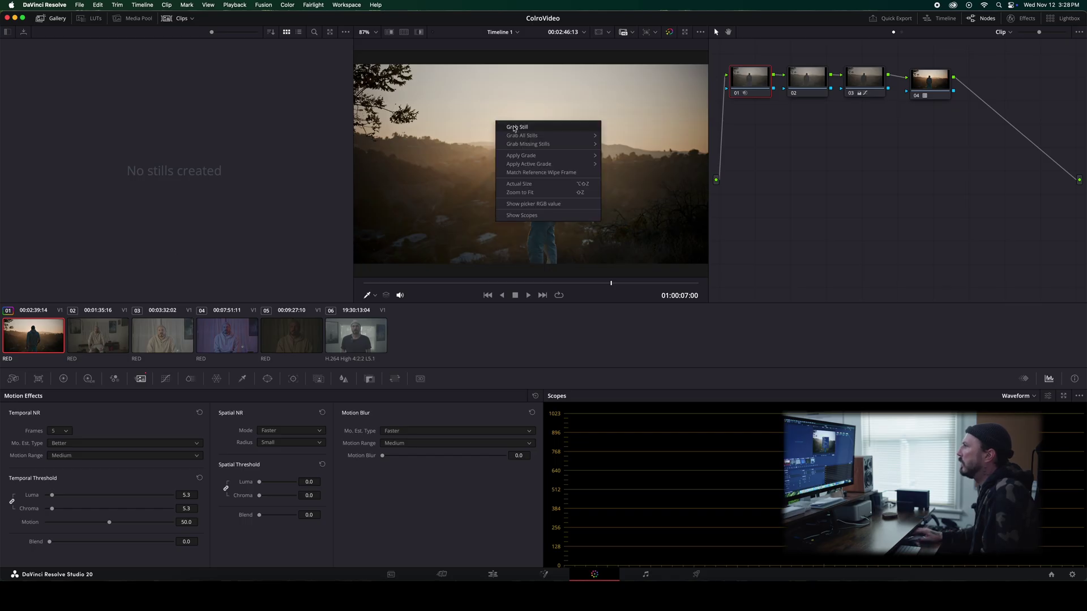
left_click(514, 128)
left_click(83, 334)
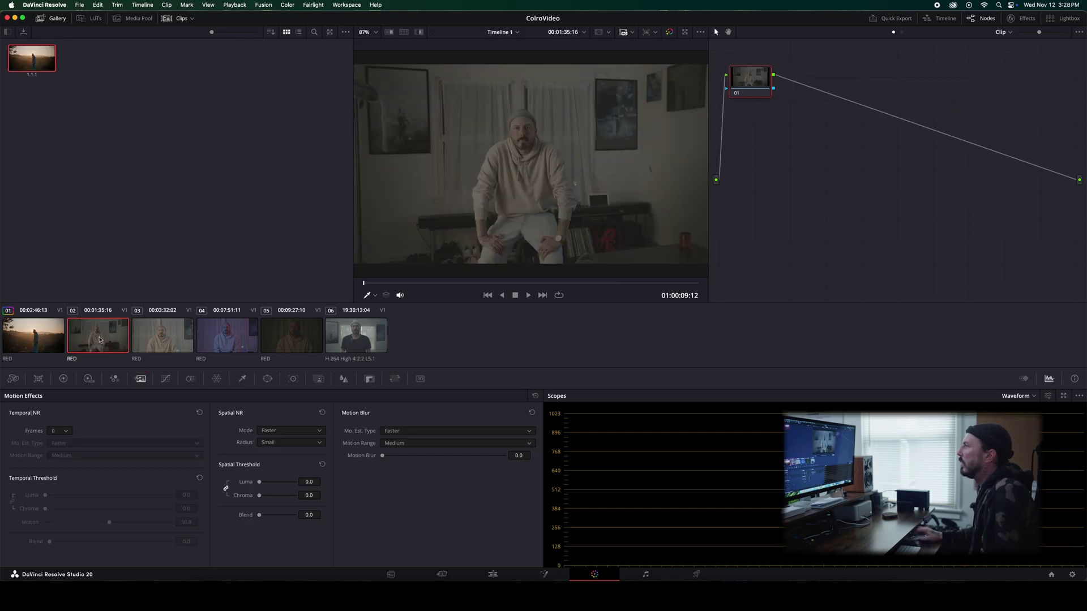
right_click(30, 56)
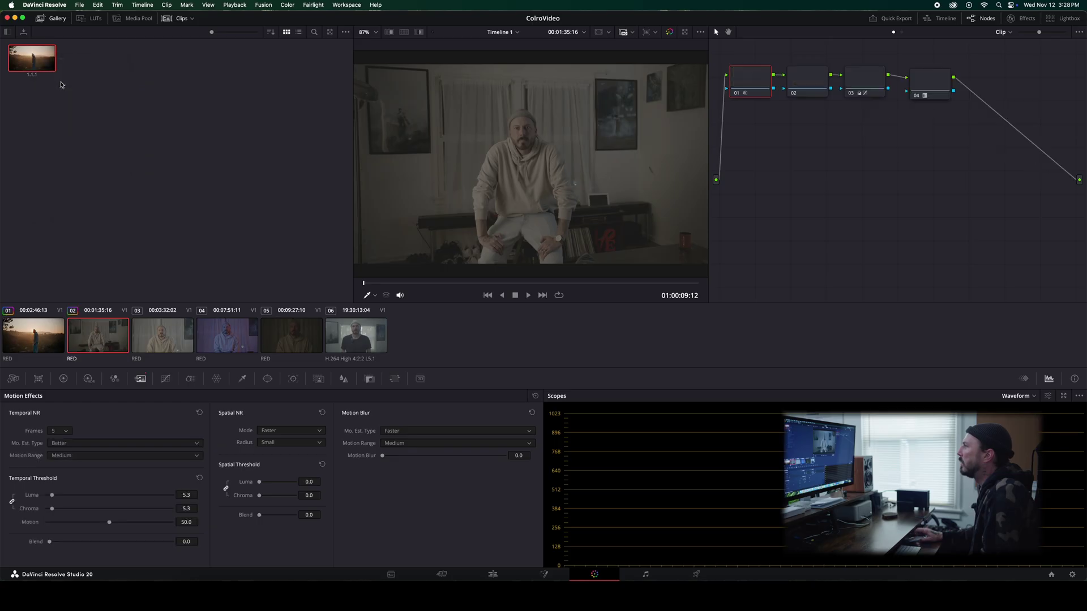
left_click(63, 81)
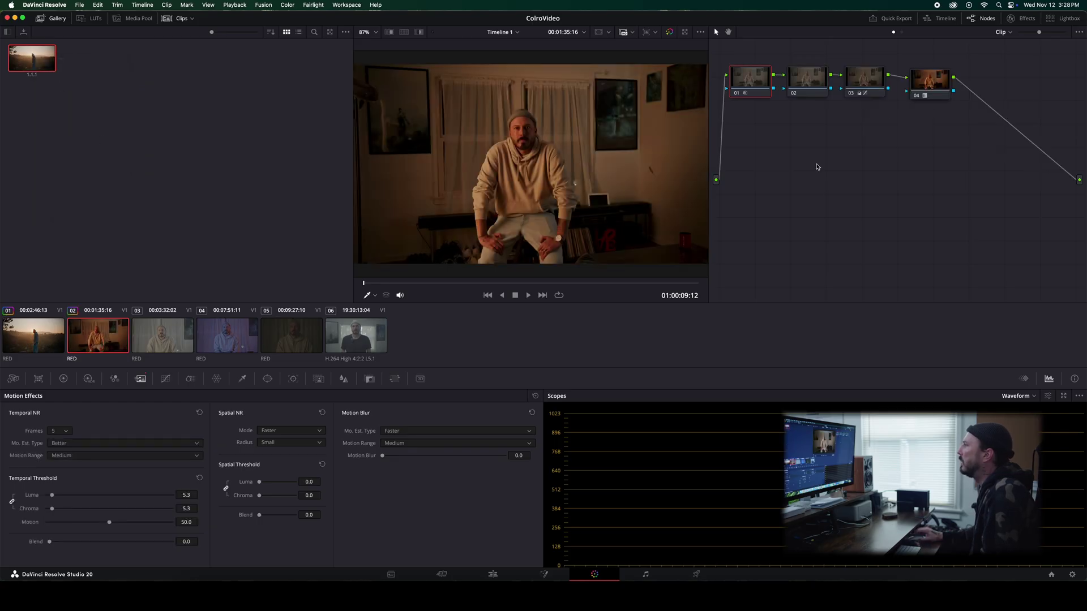
Delete the copied nodes 02–04 and add fresh serial nodes to form 01–04.
left_click_drag(943, 132, 754, 64)
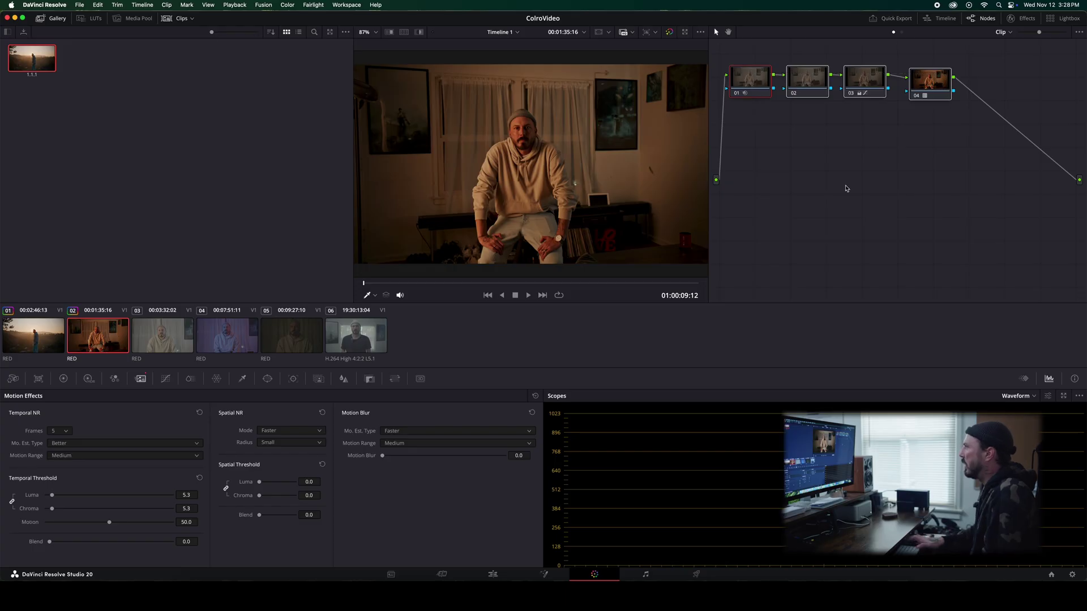
key("Delete")
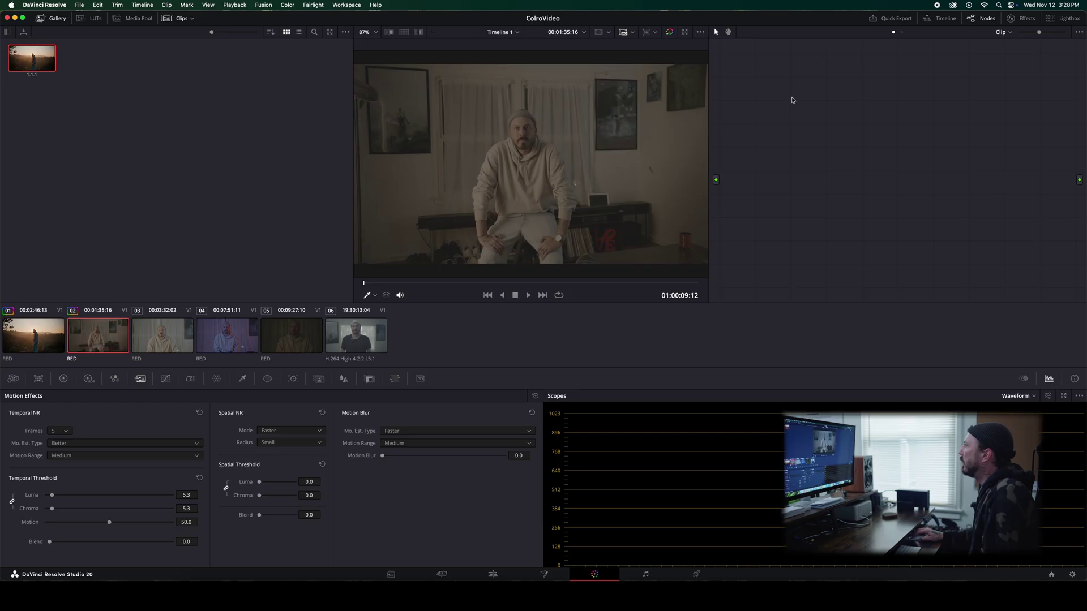
key("alt+s")
key("alt+s")
key("alt+s")
key("alt+s")
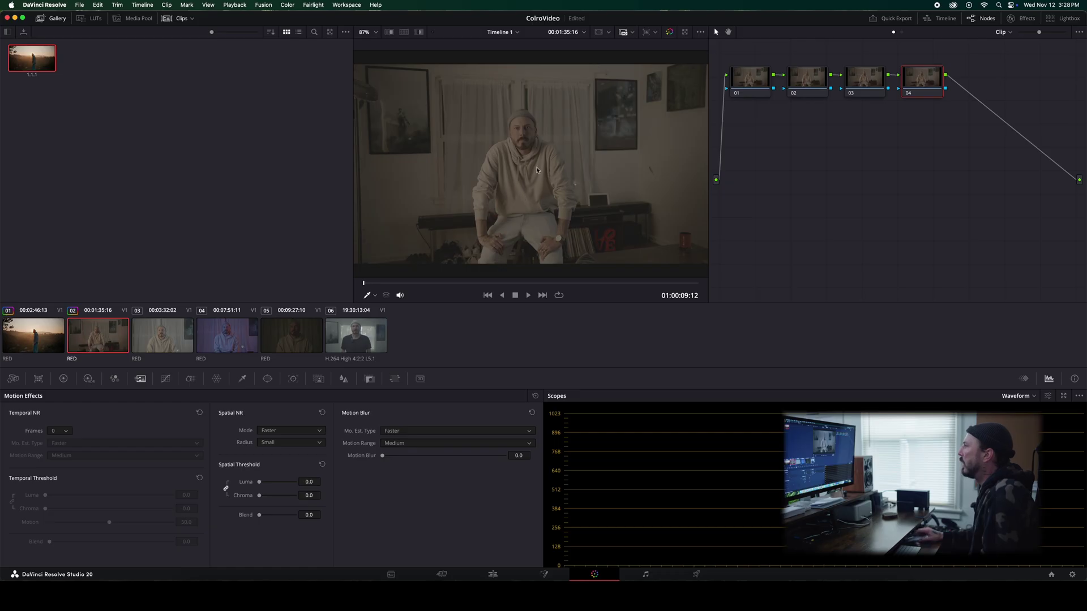
Apply the RED conversion LUT to node 04 and play the second clip to review it.
right_click(923, 82)
mouse_move(954, 174)
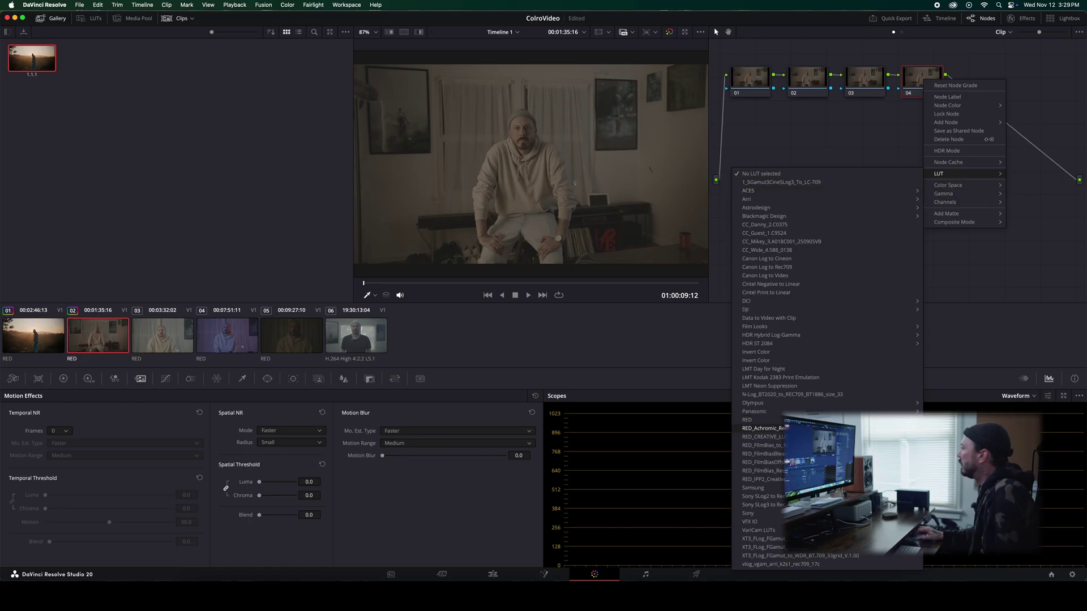
left_click(764, 428)
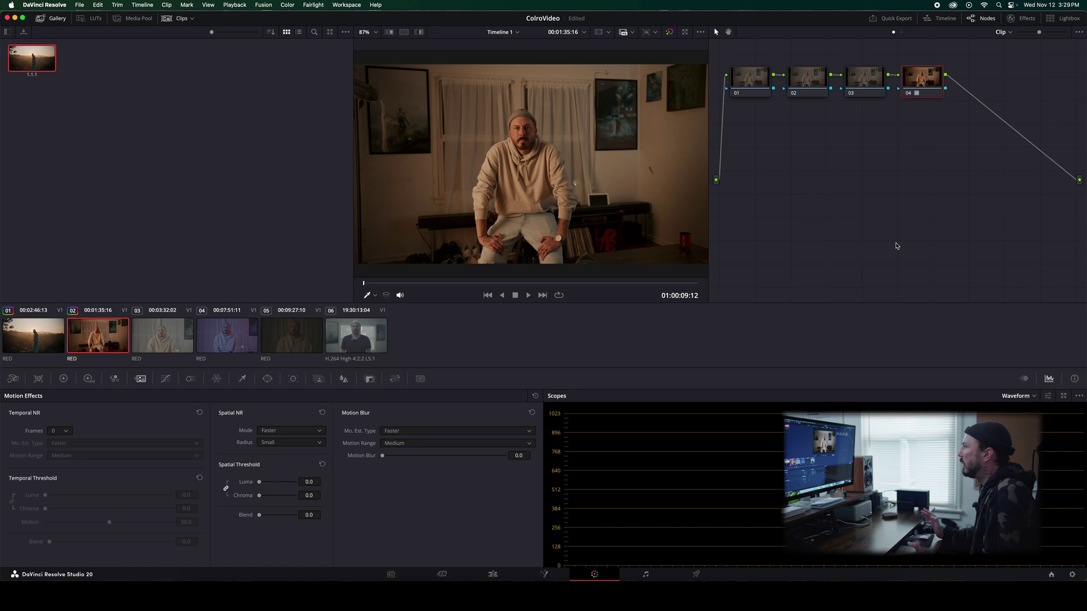
left_click_drag(379, 289, 451, 287)
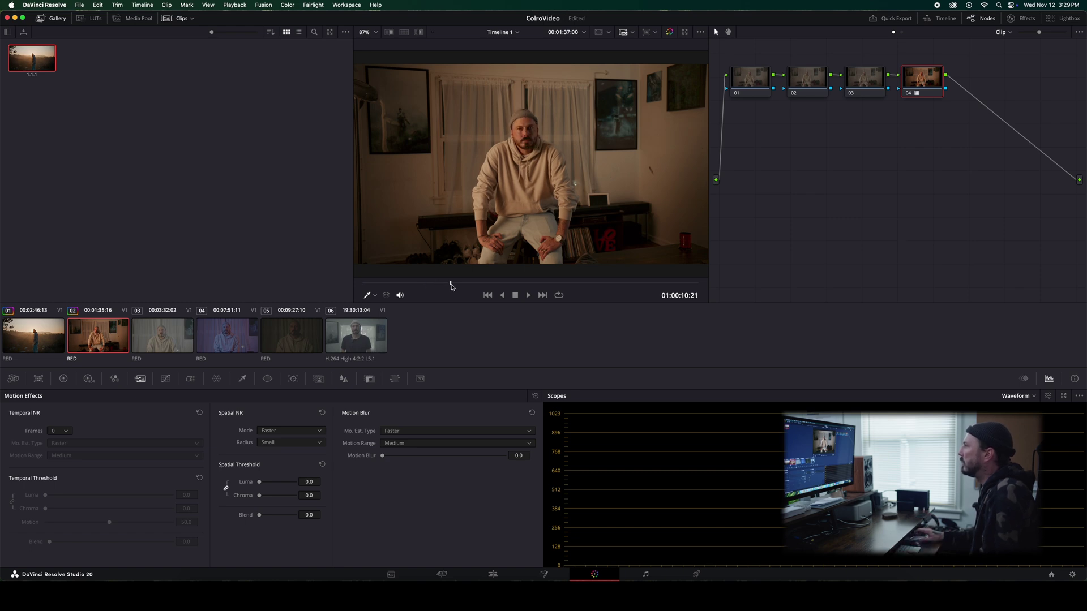
key("space")
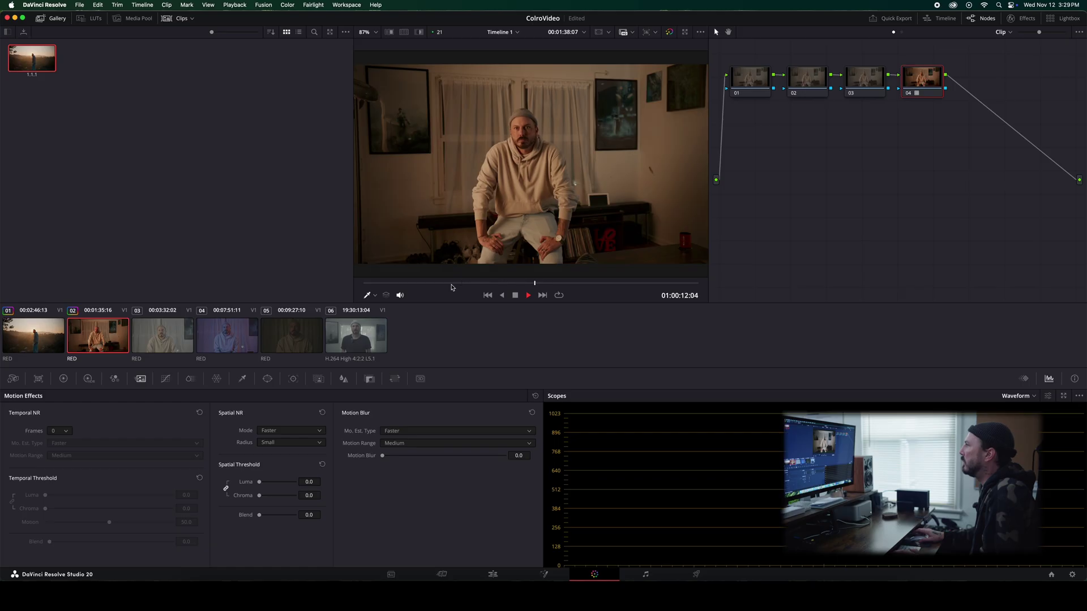
key("space")
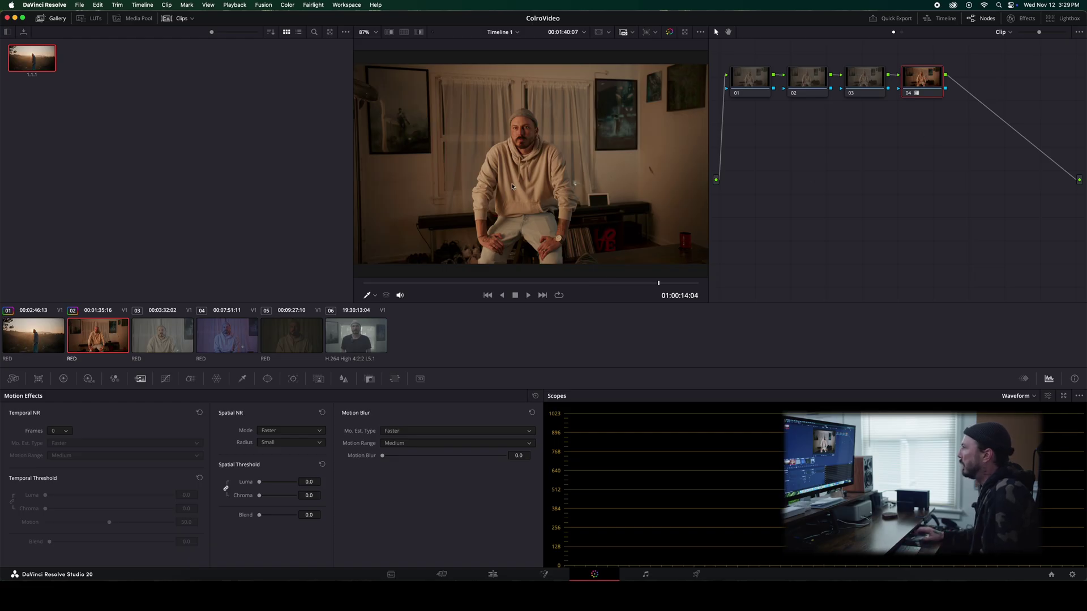
On node 03, place shadow and upper-midtone points on the custom curve and shape a slight S-curve.
left_click(871, 80)
left_click(166, 379)
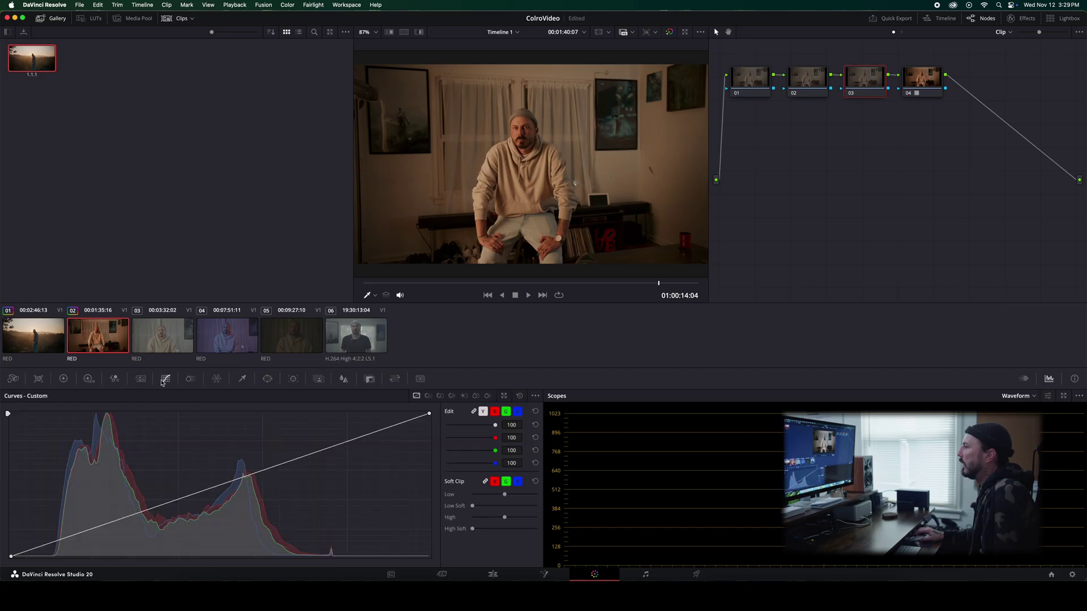
left_click(105, 529)
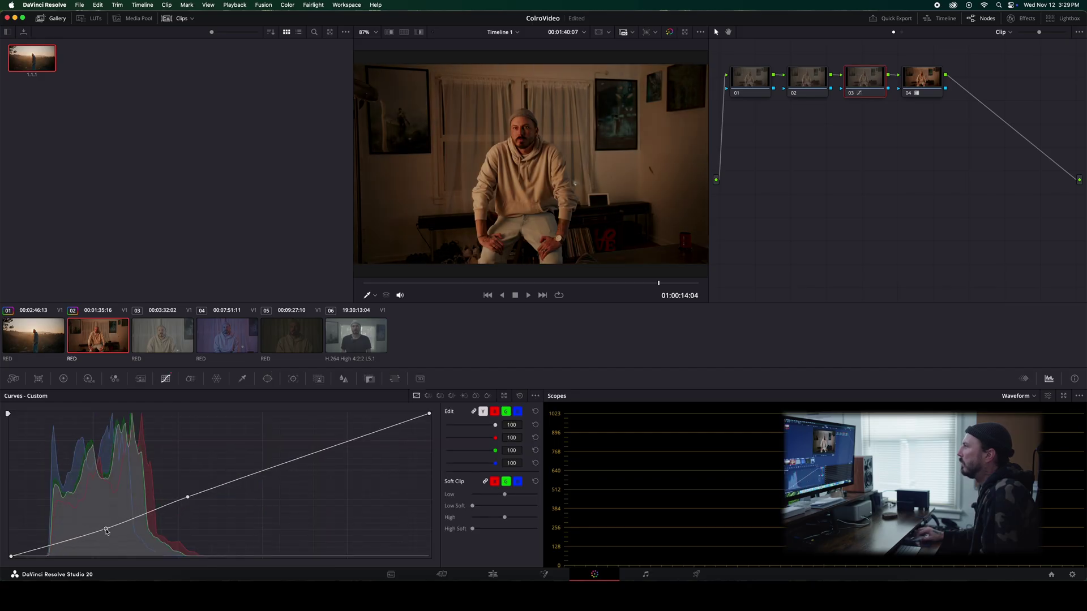
left_click(292, 452)
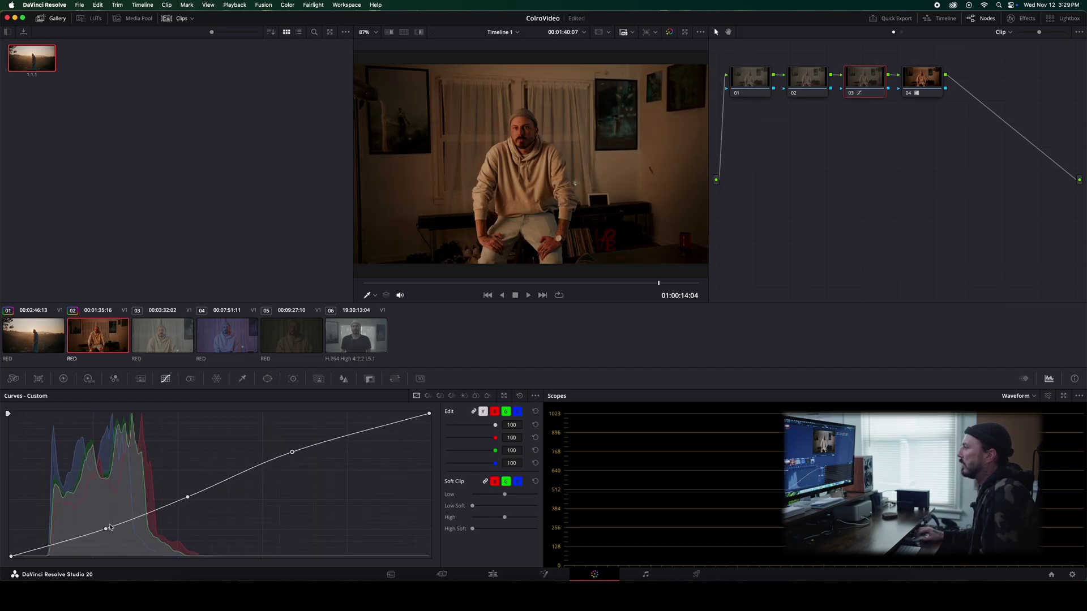
left_click_drag(102, 532, 105, 533)
left_click_drag(188, 497, 185, 495)
left_click_drag(105, 534, 106, 537)
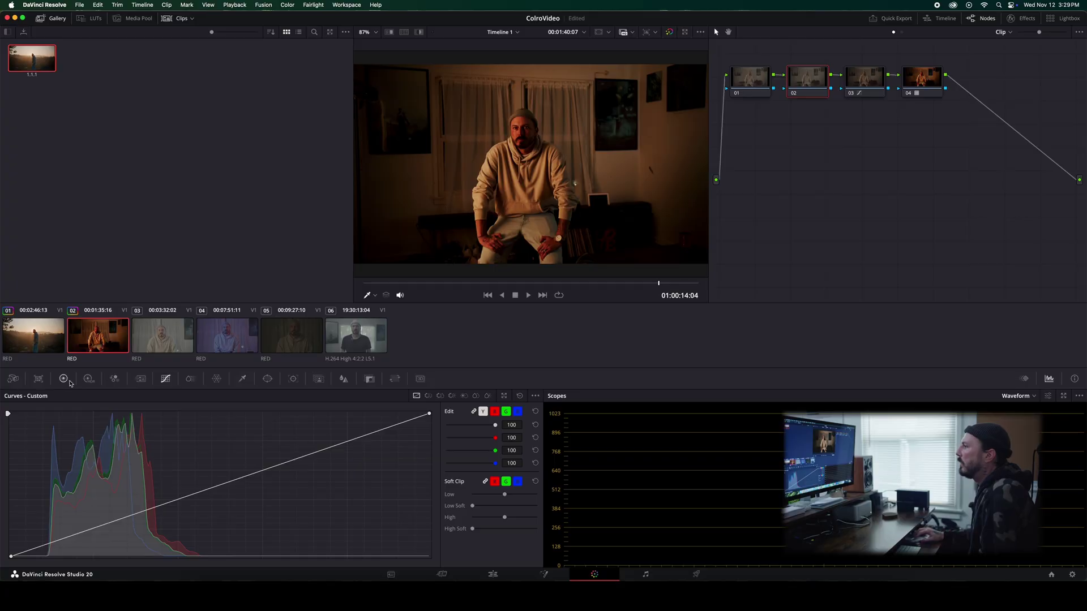
Cool the clip's Camera Raw Color Temp down to 3820.
left_click(37, 381)
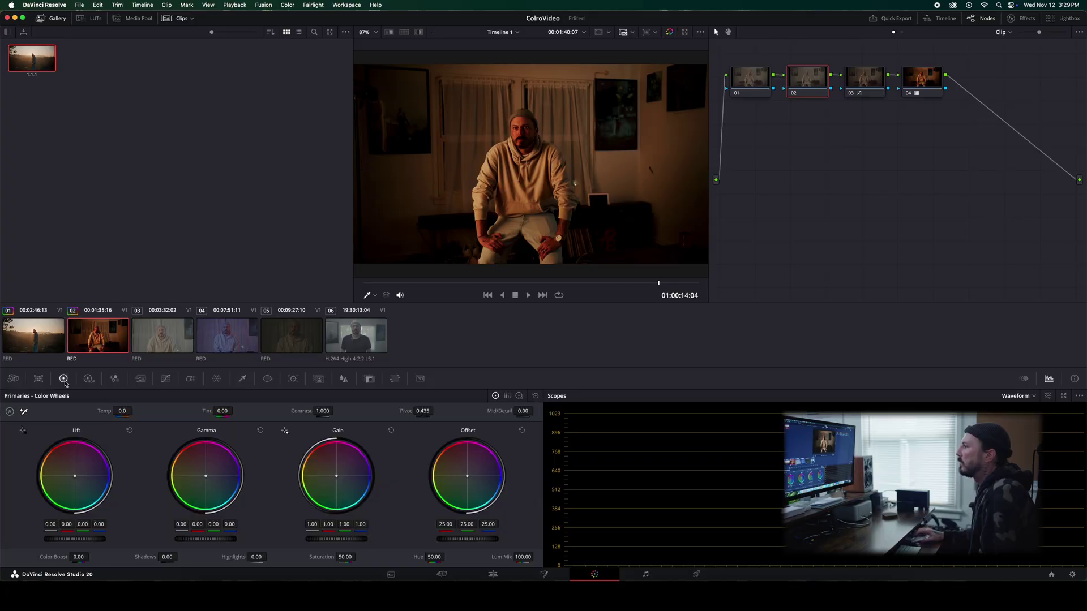
left_click(13, 379)
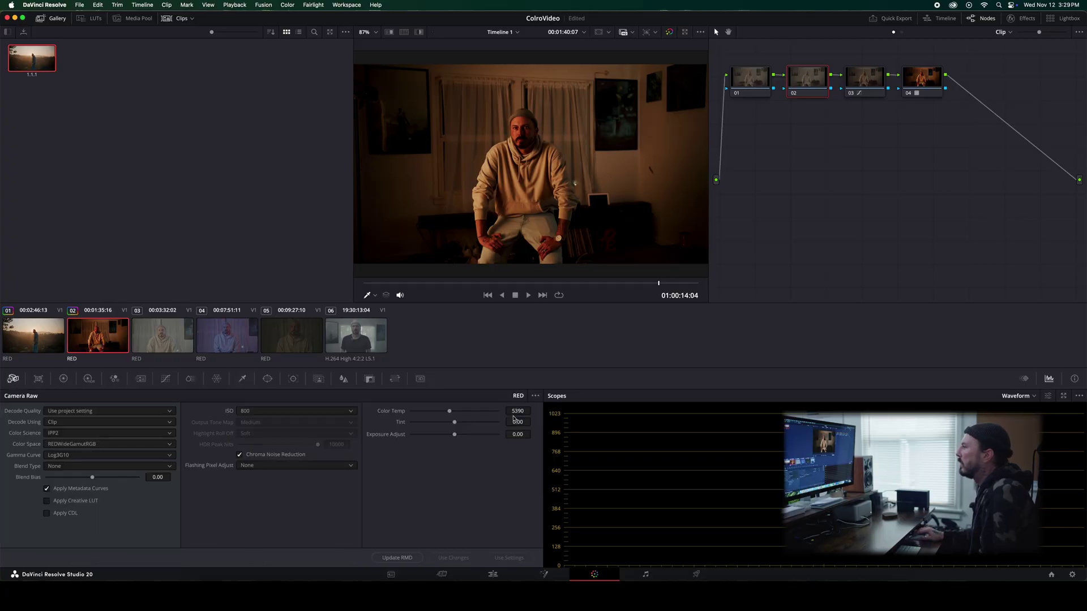
left_click_drag(515, 415, 492, 415)
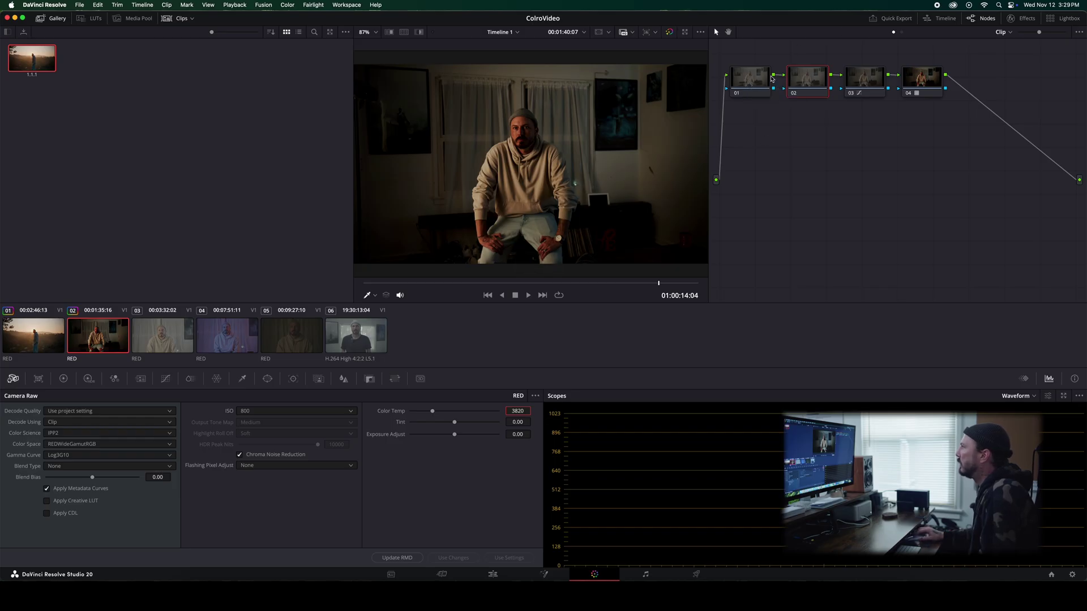
Select node 01 and play the clip zoomed in to inspect noise on the face.
left_click(751, 82)
scroll(461, 154, "up", 5)
key("space")
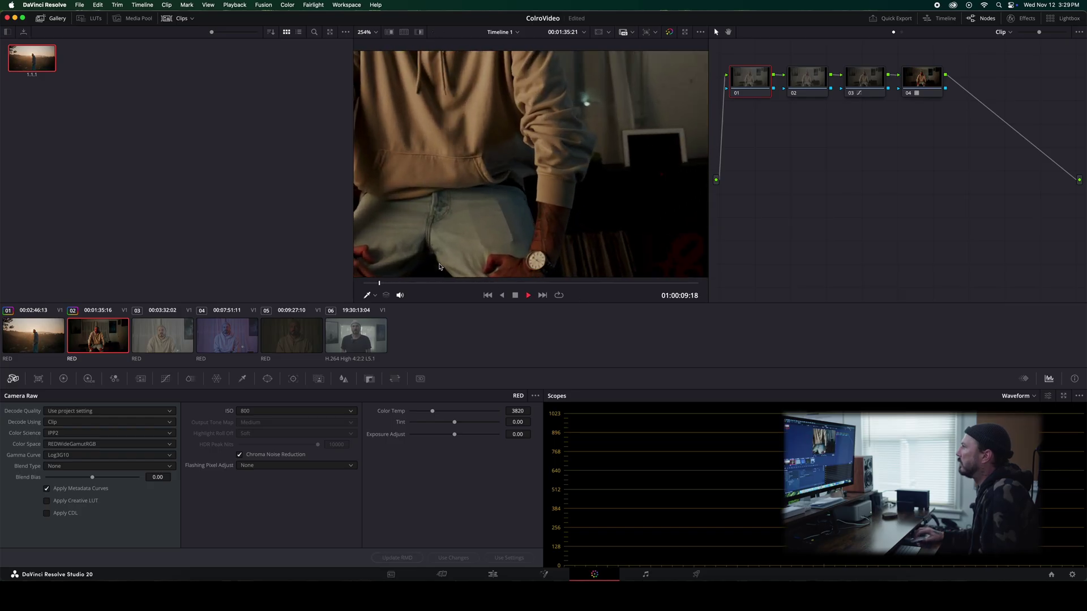
key("space")
left_click(372, 32)
left_click(373, 50)
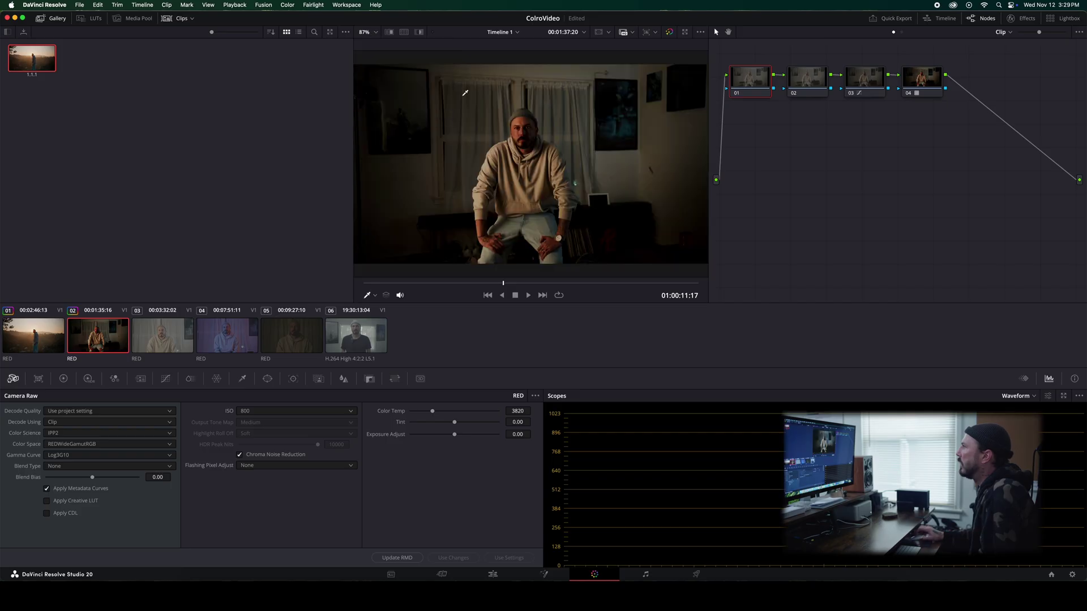
scroll(519, 121, "up", 3)
scroll(519, 121, "up", 5)
key("space")
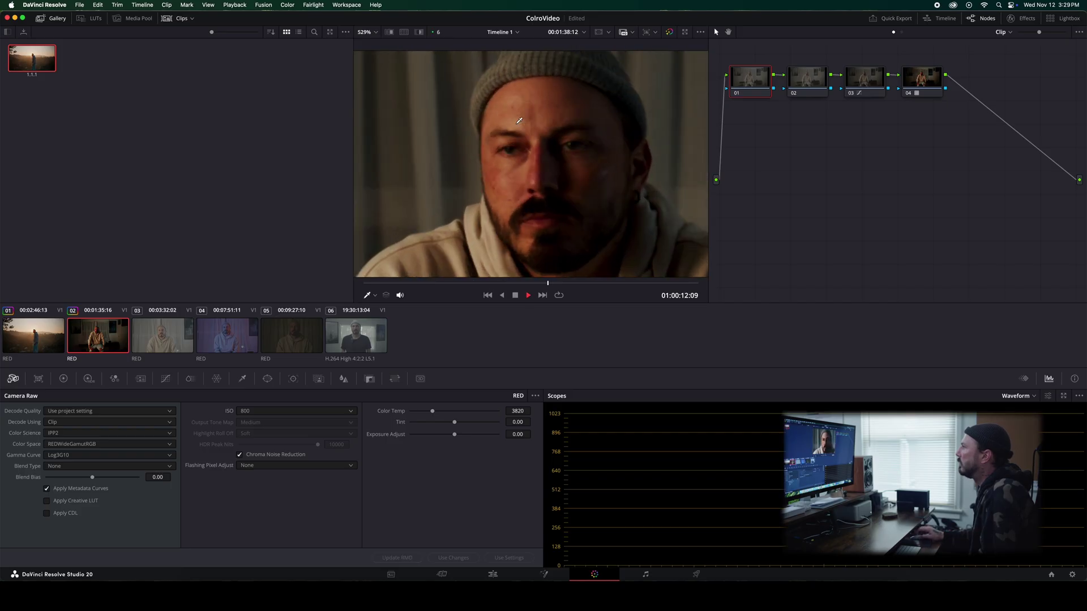
key("space")
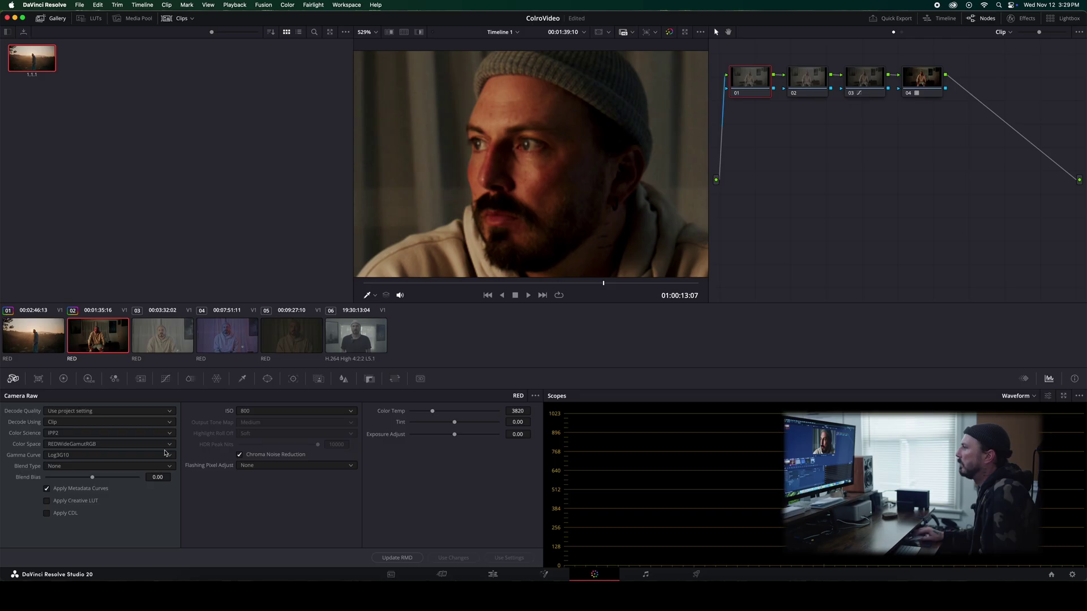
Set node 01's Temporal NR to 5 frames with Better motion estimation.
left_click(142, 379)
left_click(59, 431)
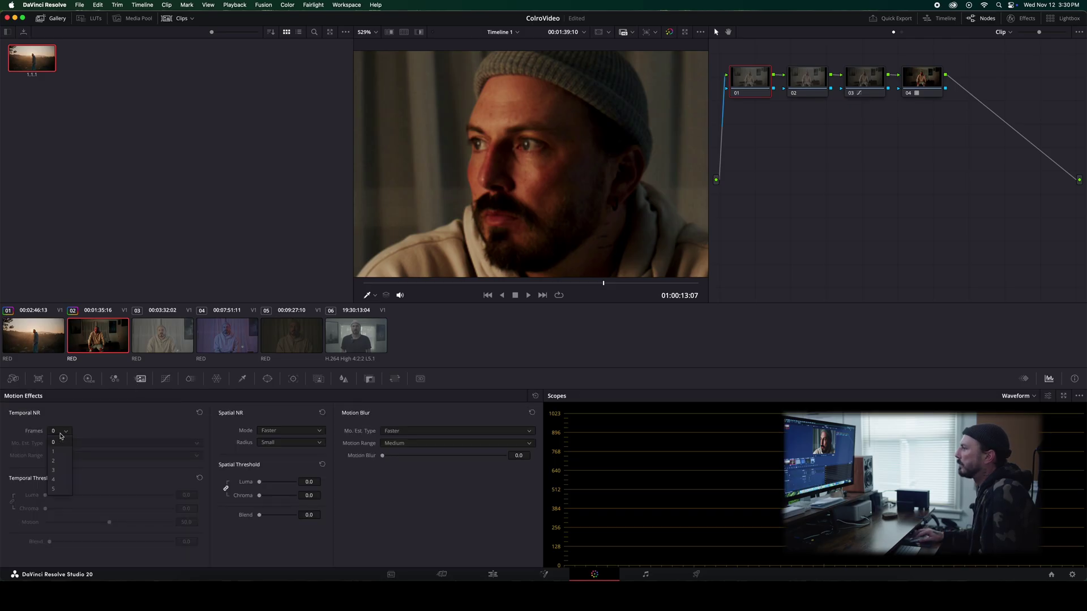
left_click(57, 491)
left_click(74, 444)
left_click(74, 464)
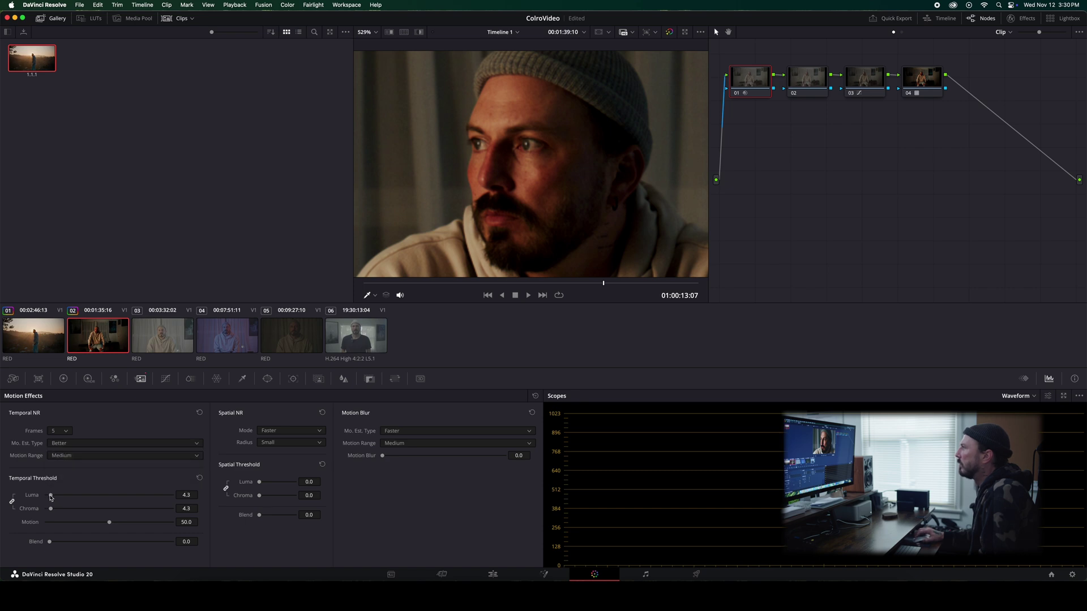
Replay the clip to check the denoising, then fit the frame in the viewer.
left_click(460, 284)
key("space")
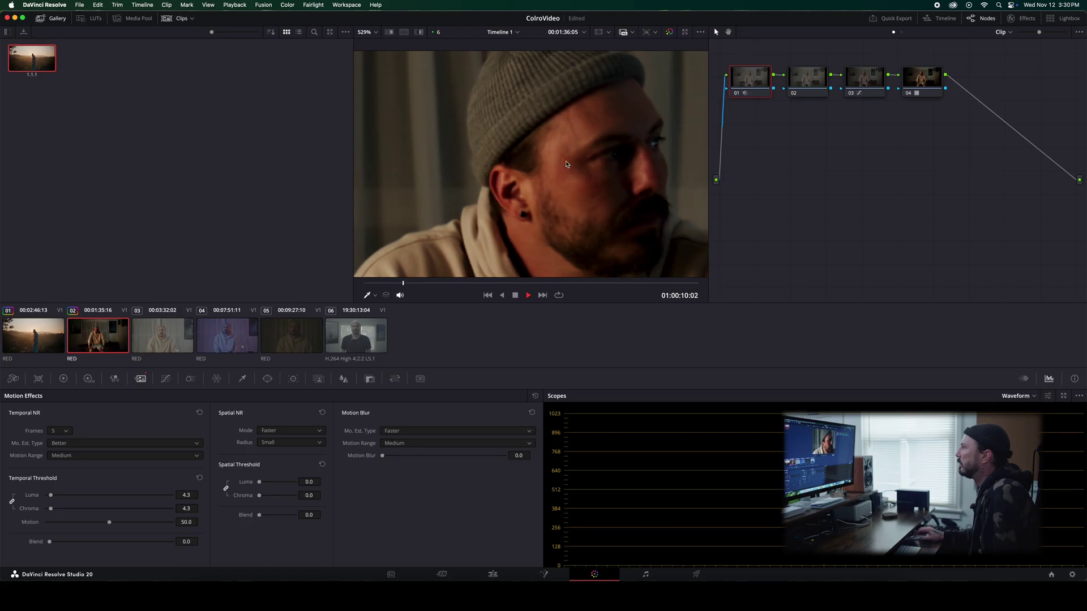
left_click(368, 32)
left_click(374, 44)
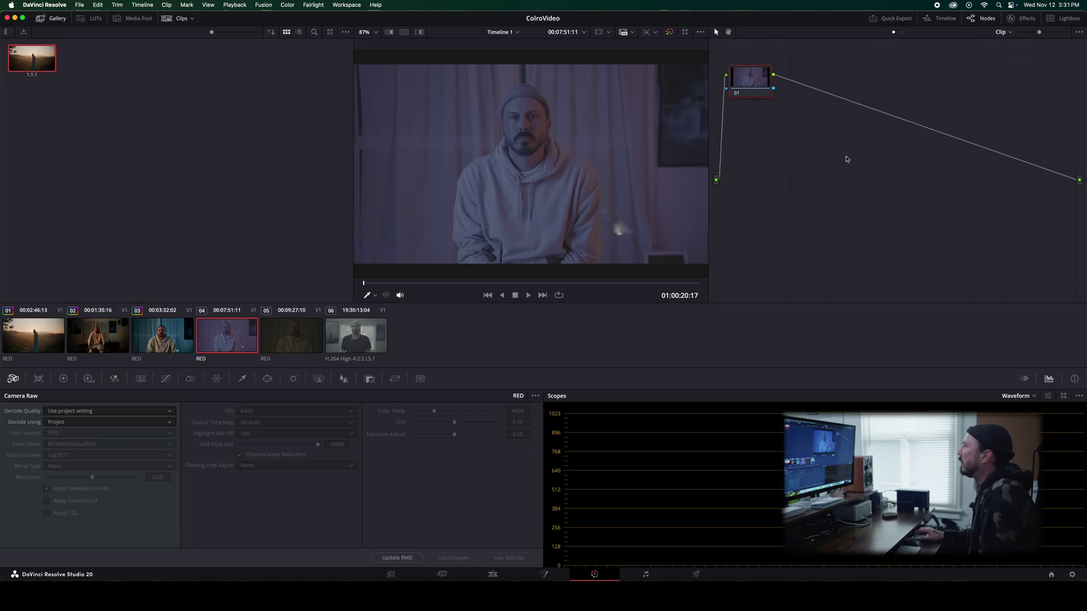
Add serial nodes 02–04 and apply the RED FilmBias LUT on node 04 for clips 04 and 05.
key("alt+s")
key("alt+s")
key("alt+s")
right_click(926, 80)
mouse_move(968, 172)
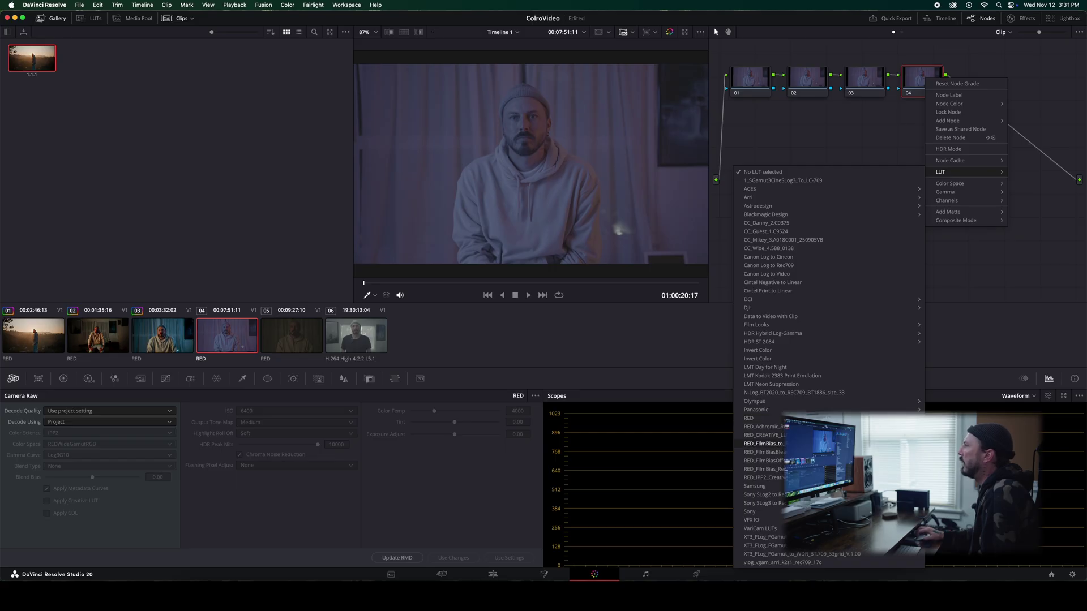
left_click(765, 443)
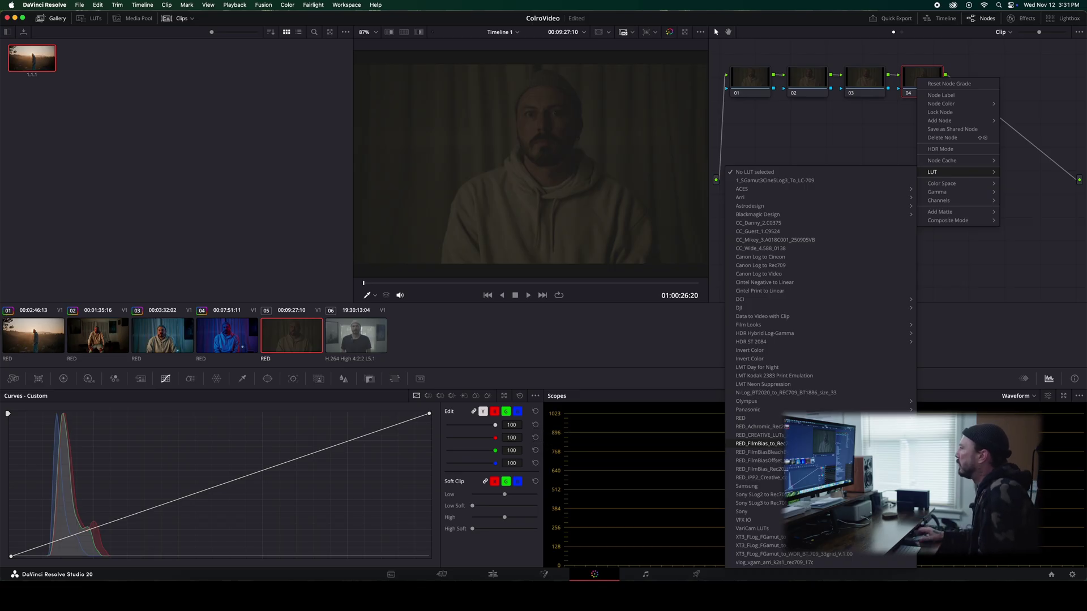
left_click(759, 444)
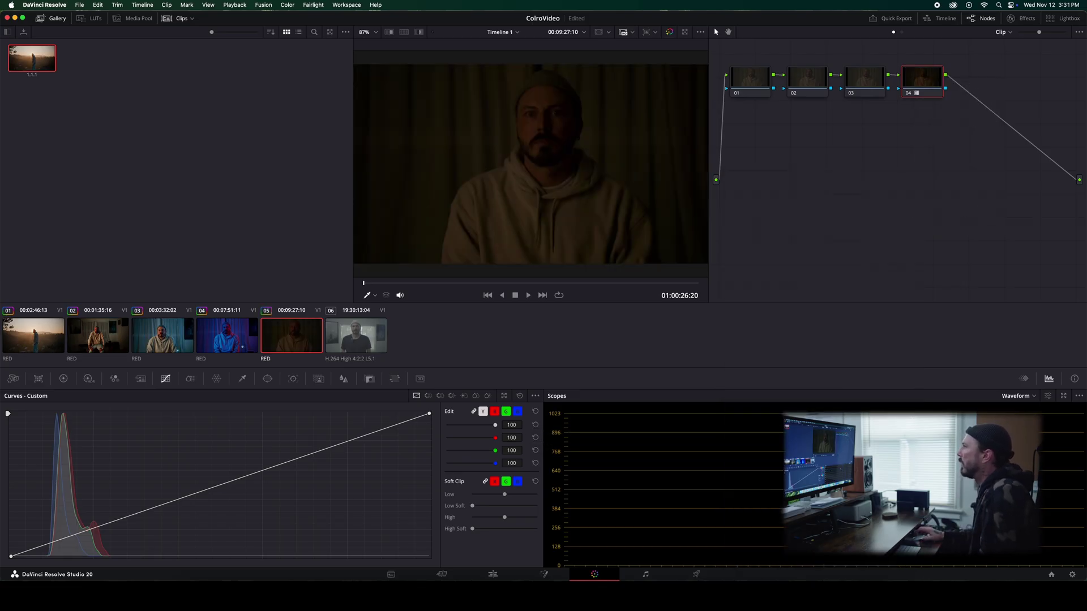
left_click(871, 92)
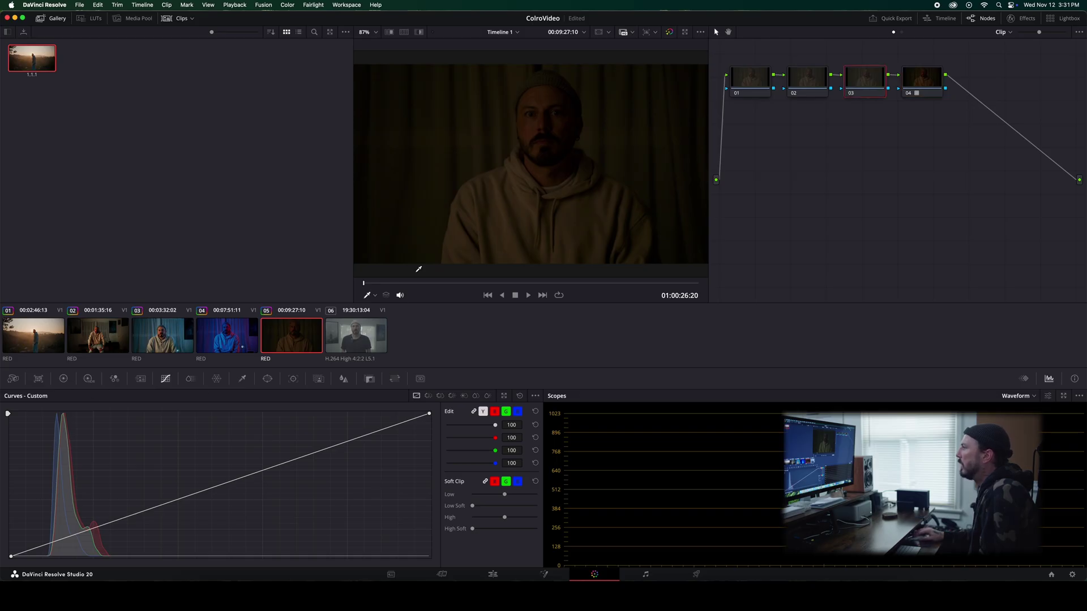
Lift clip 05's midtones on node 03's custom curve while pinning the shadow point low.
key("space")
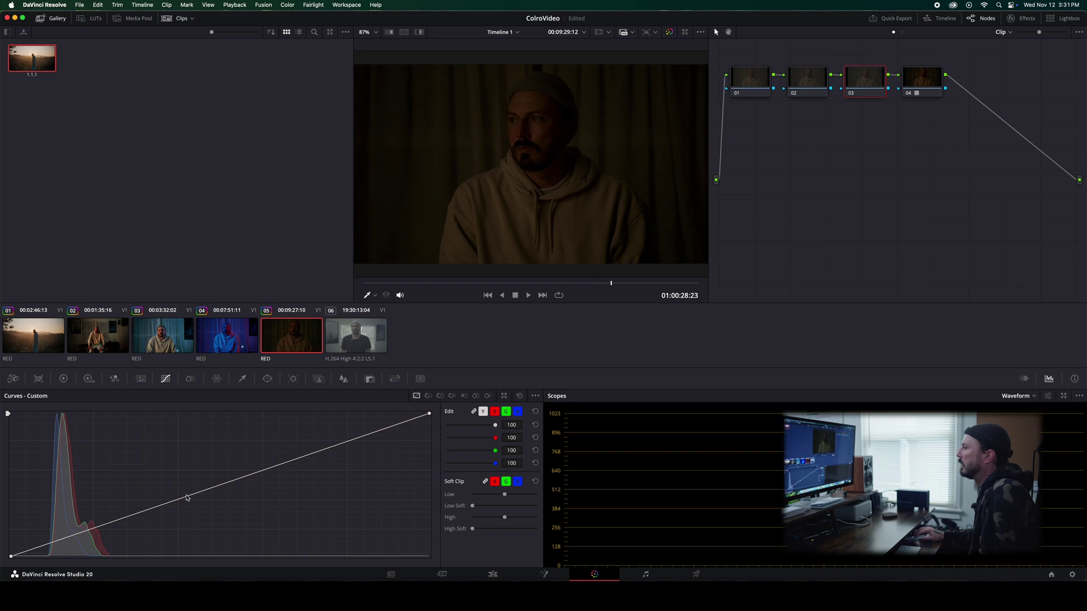
mouse_move(186, 497)
left_mouse_down()
mouse_move(164, 495)
mouse_move(173, 488)
left_mouse_up()
left_click(78, 530)
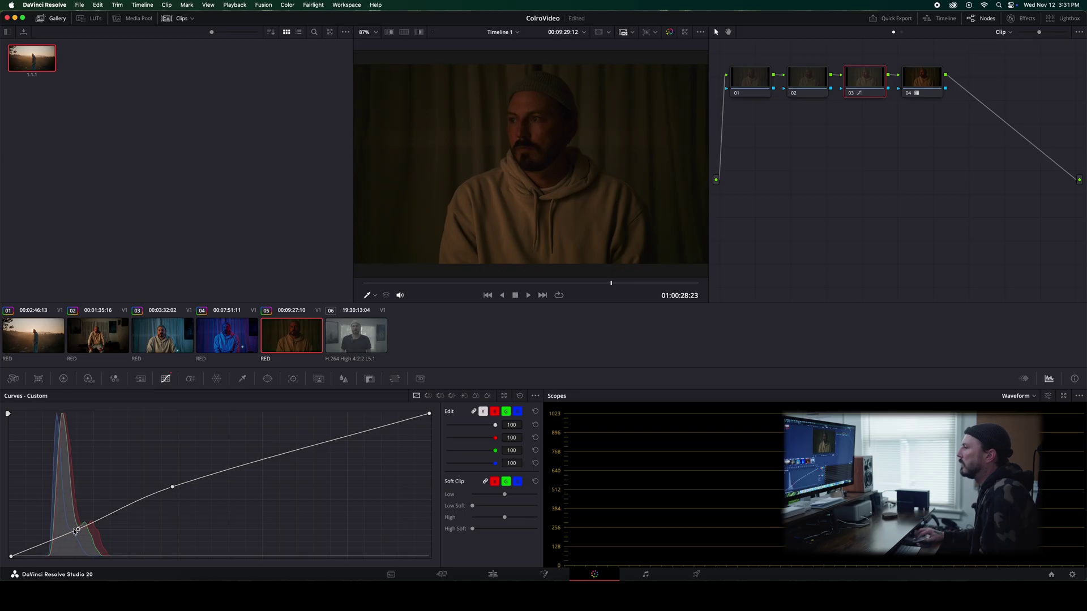
left_click_drag(77, 531, 79, 534)
left_click_drag(174, 488, 190, 480)
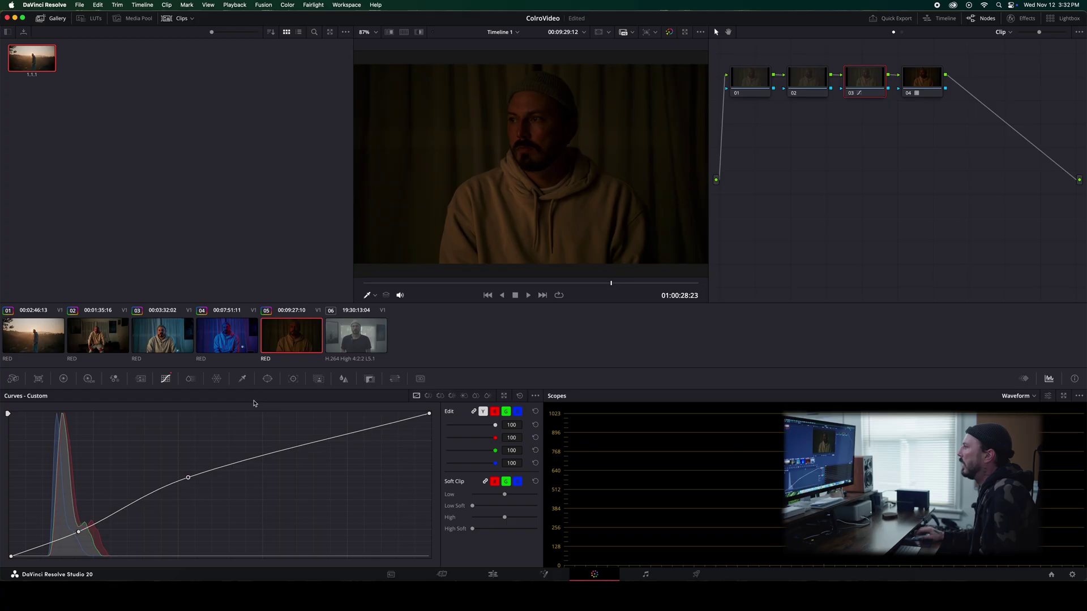
left_click(821, 75)
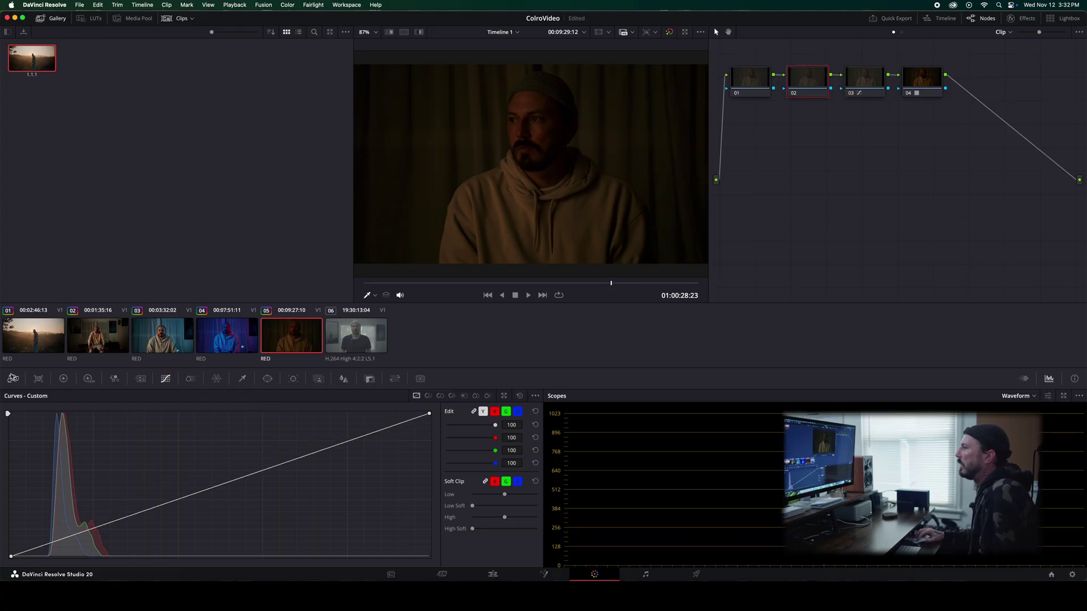
left_click(13, 378)
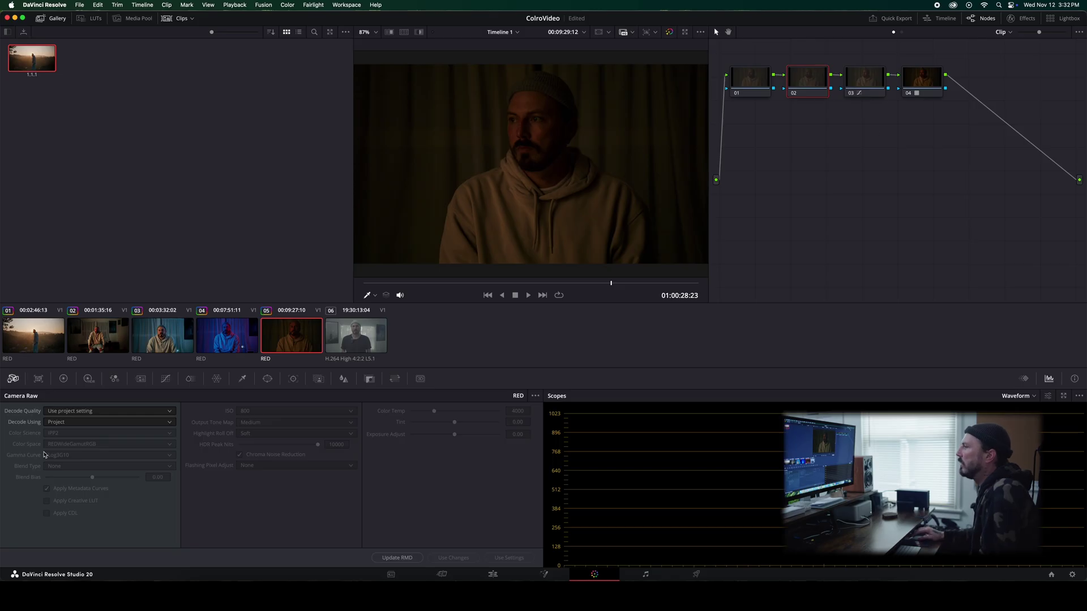
Decode the raw clip using Clip settings and set Color Temp to 2470.
left_click(72, 422)
left_click(67, 464)
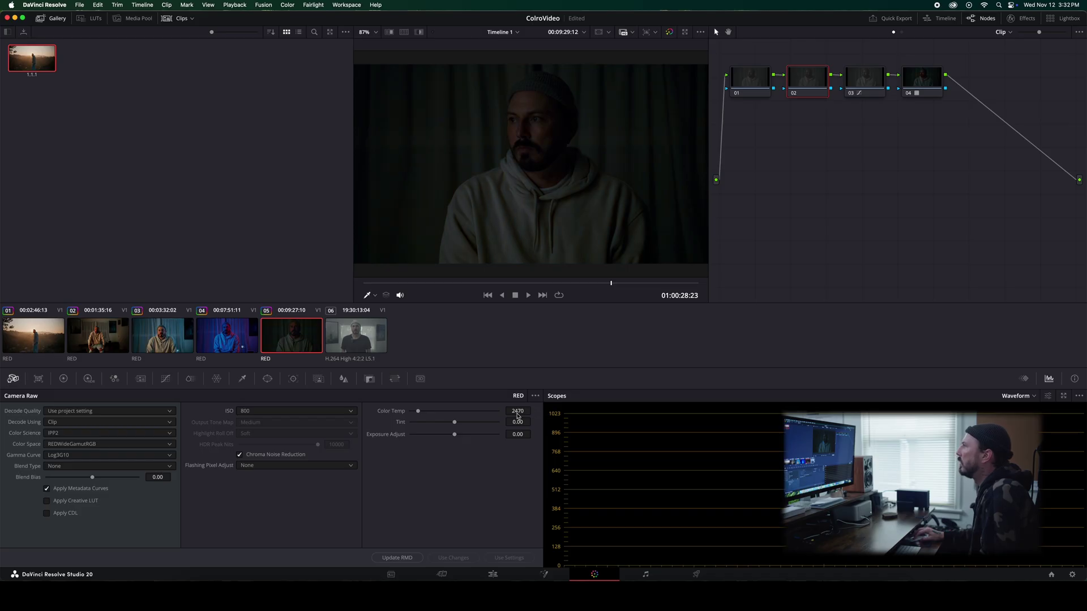
left_click(518, 411)
type("2470")
Review the dark interview clip up close in playback, then select its first node.
scroll(507, 174, "up", 10)
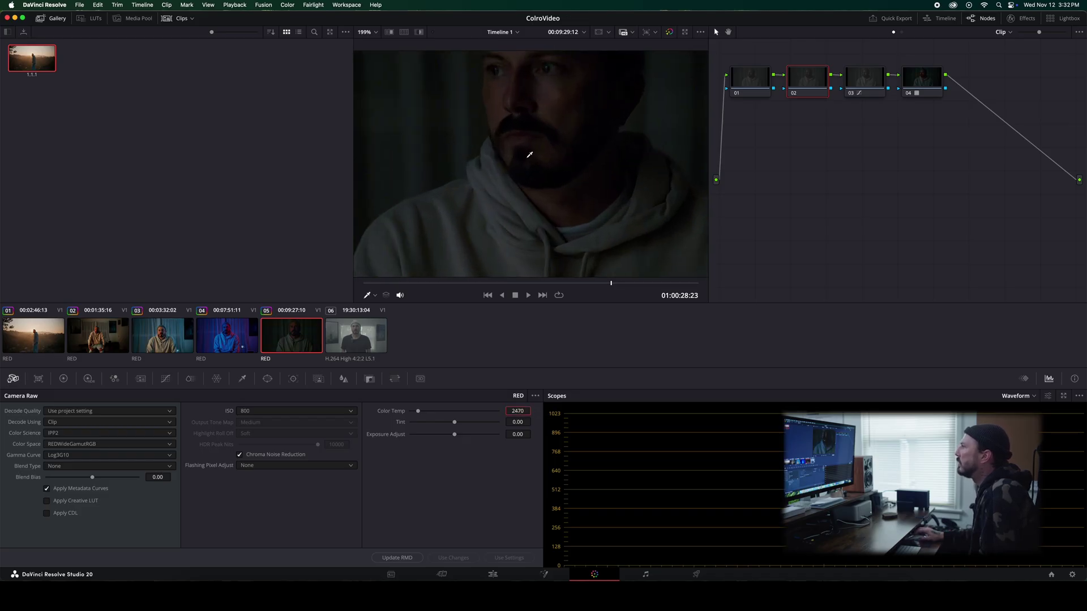
key("space")
key("space")
scroll(488, 167, "down", 4)
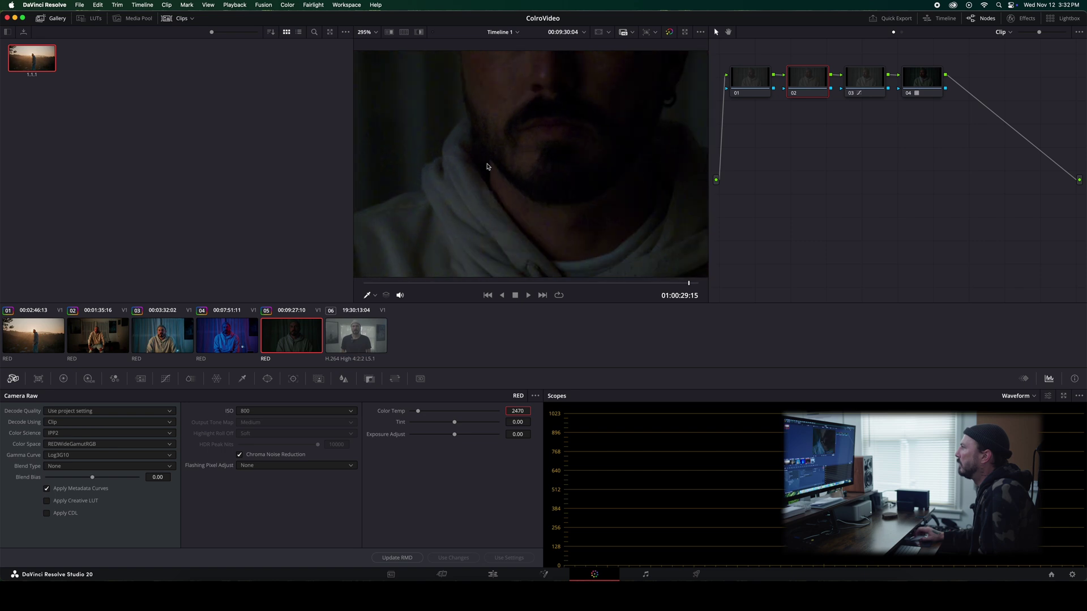
left_click(356, 335)
left_click(281, 345)
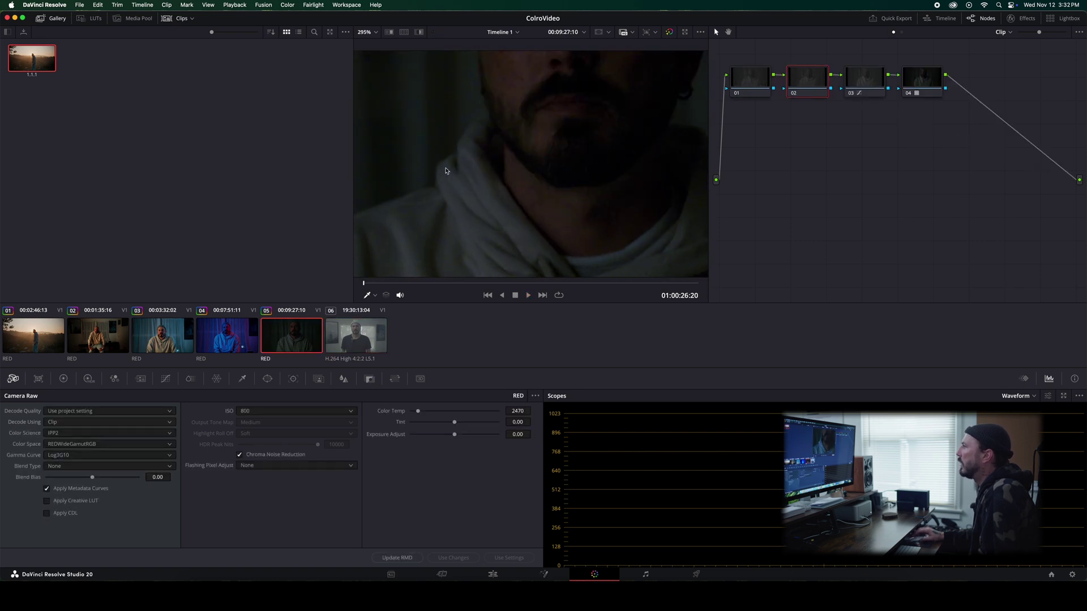
key("space")
key("space")
key("shift+semicolon")
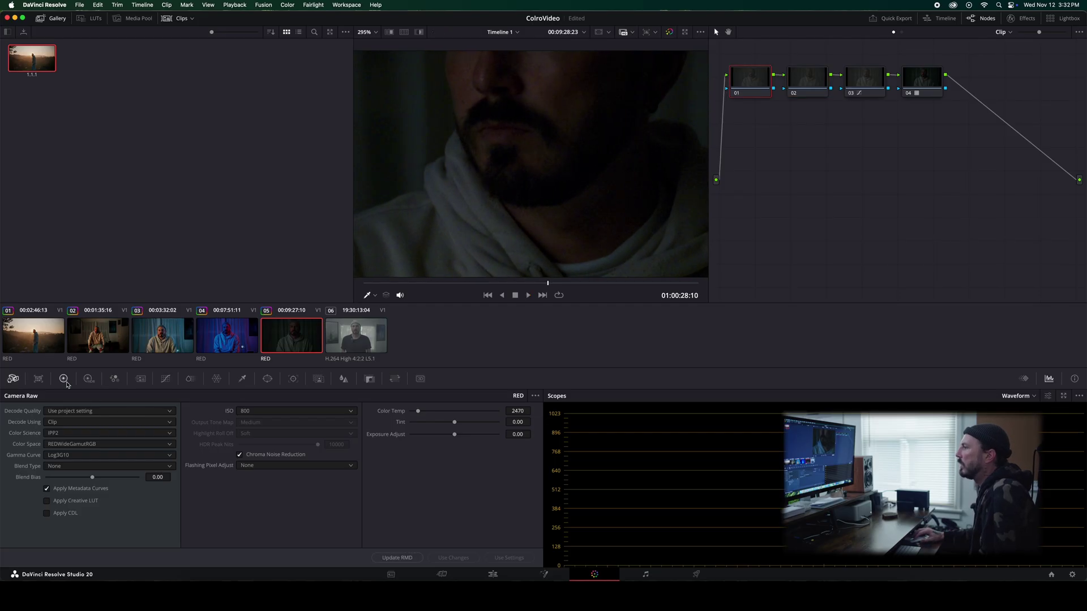
Give node 01 Temporal NR of 5 frames, Better estimation, and raised 6.0 thresholds.
left_click(142, 383)
left_click(60, 431)
left_click(56, 489)
left_click(71, 445)
left_click(69, 459)
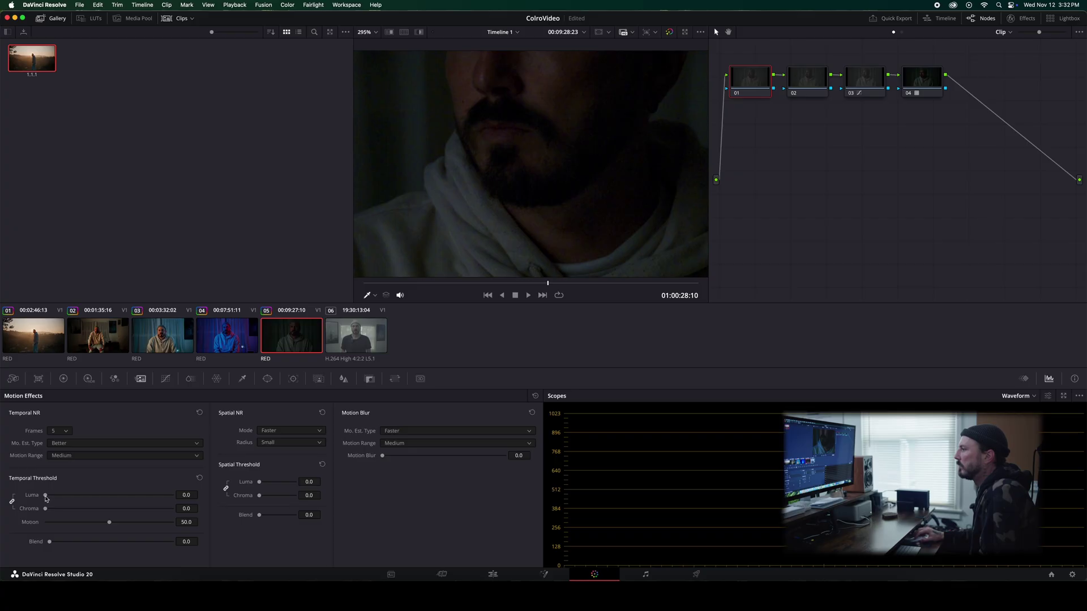
left_click_drag(46, 498, 50, 498)
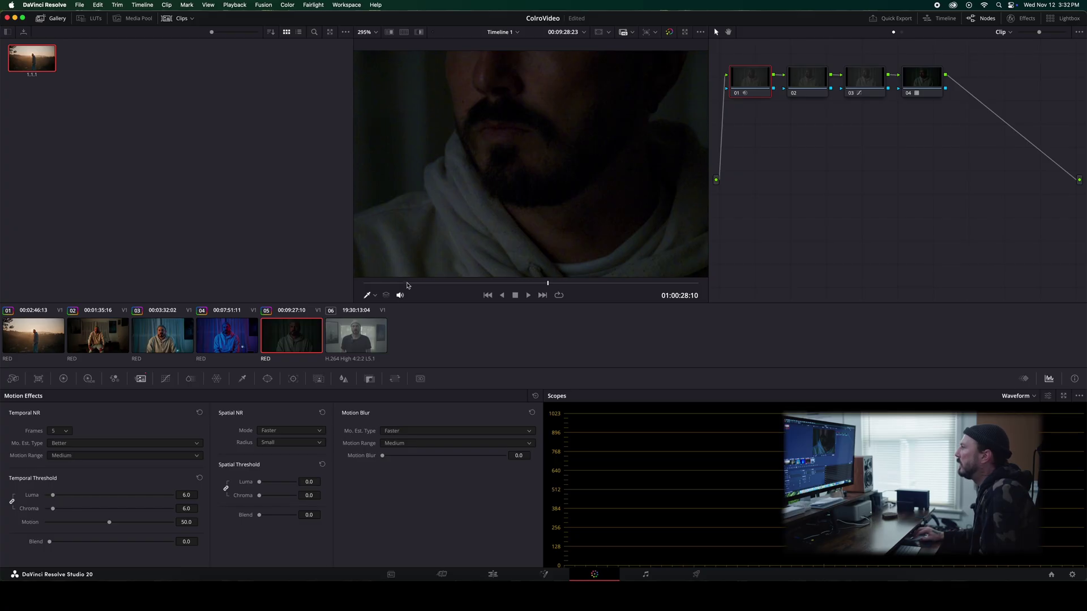
Replay the clip at fit-to-frame to judge the noise reduction, then switch to clip 06.
left_click(375, 283)
key("space")
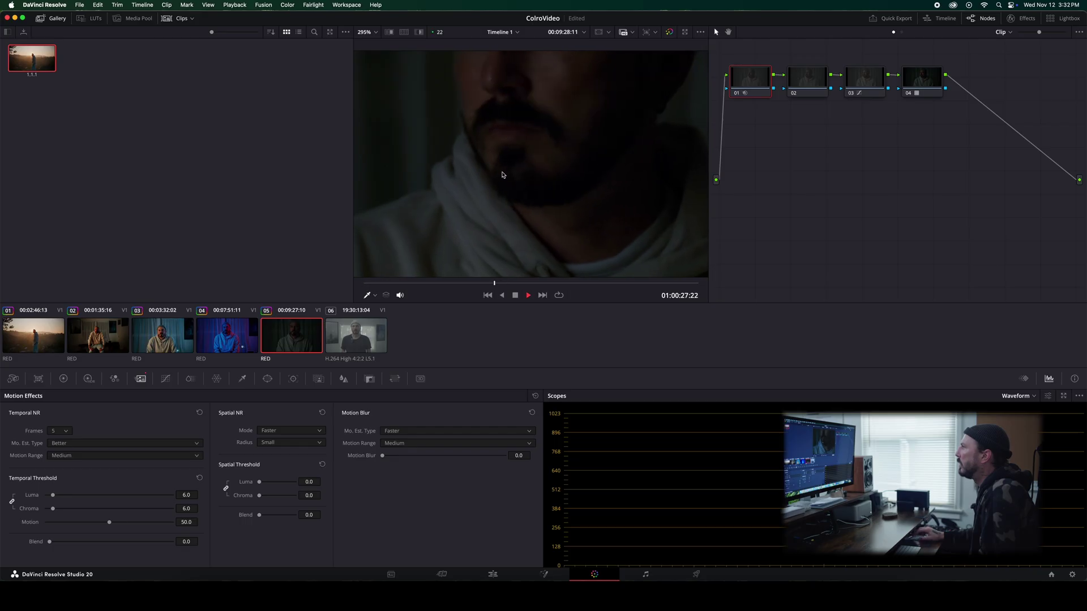
left_click(366, 32)
left_click(375, 54)
left_click(394, 283)
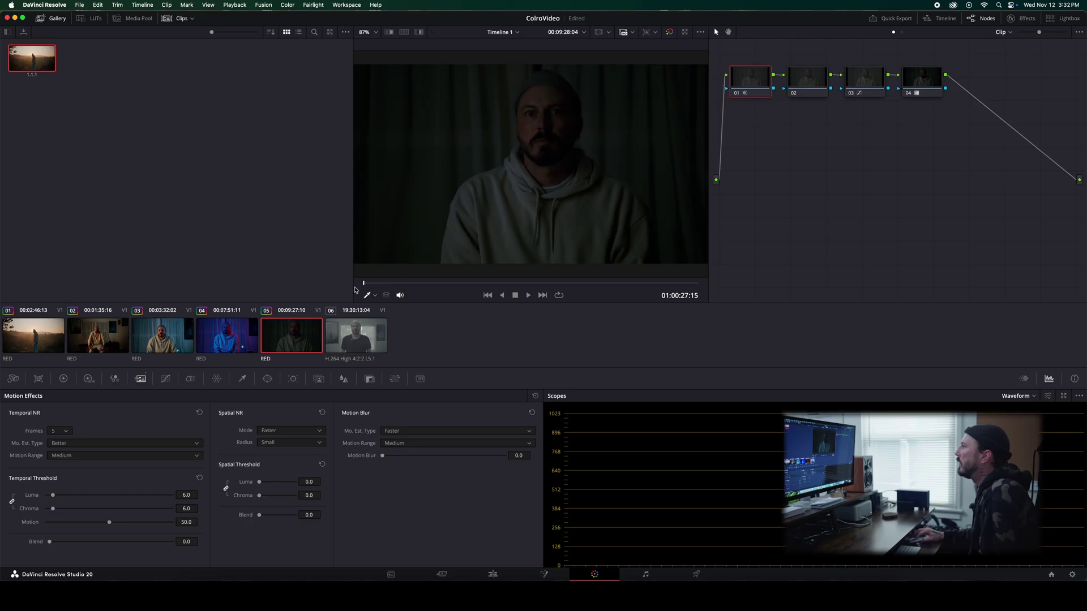
key("space")
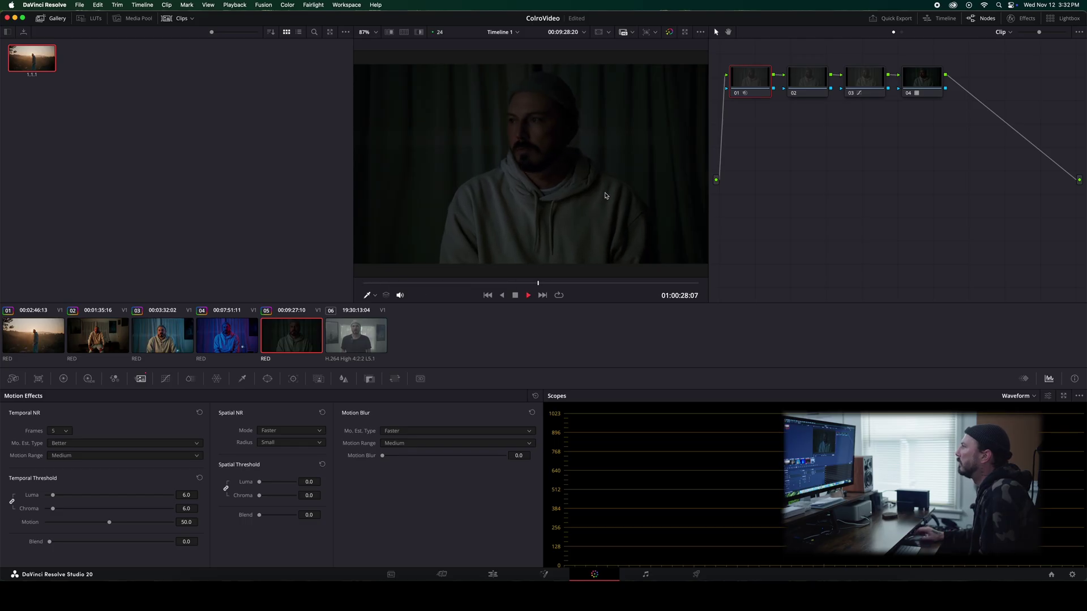
key("space")
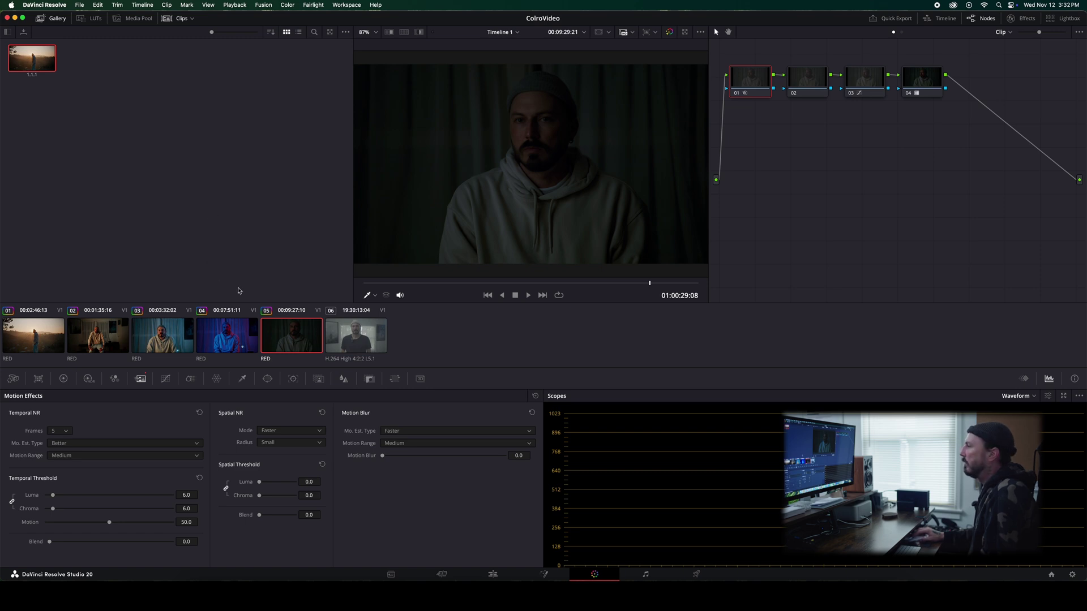
left_click(342, 343)
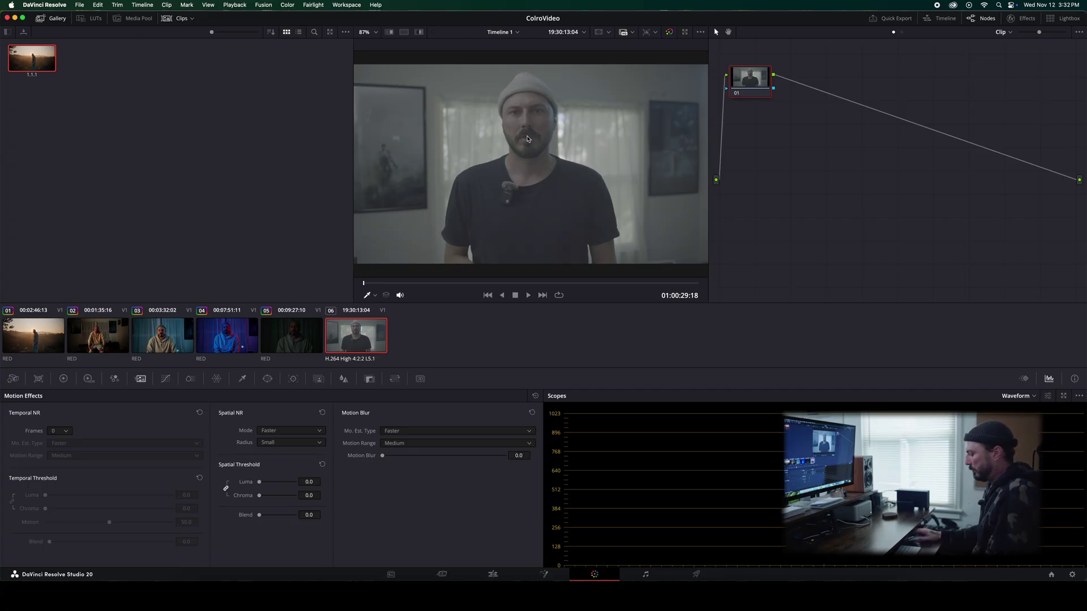
Add serial nodes 02–04 and apply the vlog_vgam_arri Rec709 LUT on node 04.
key("alt+s")
key("alt+s")
key("alt+s")
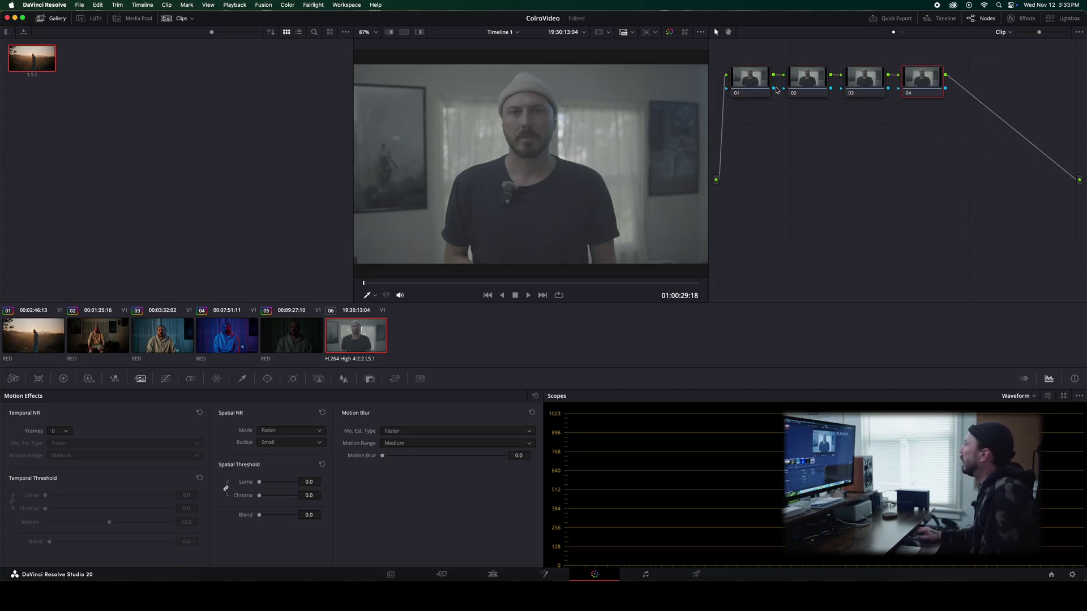
right_click(934, 81)
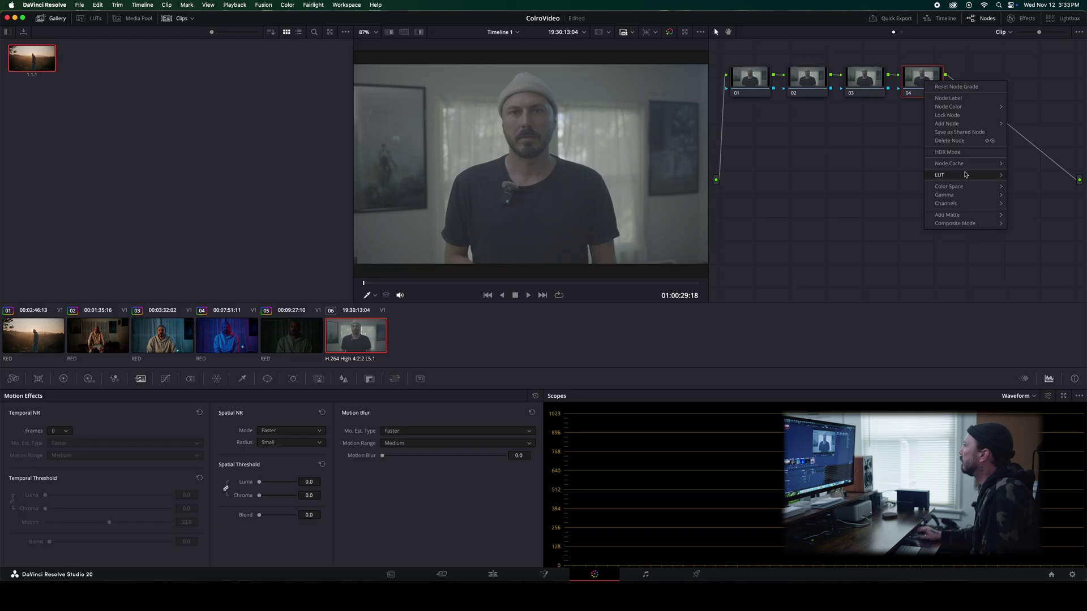
mouse_move(965, 175)
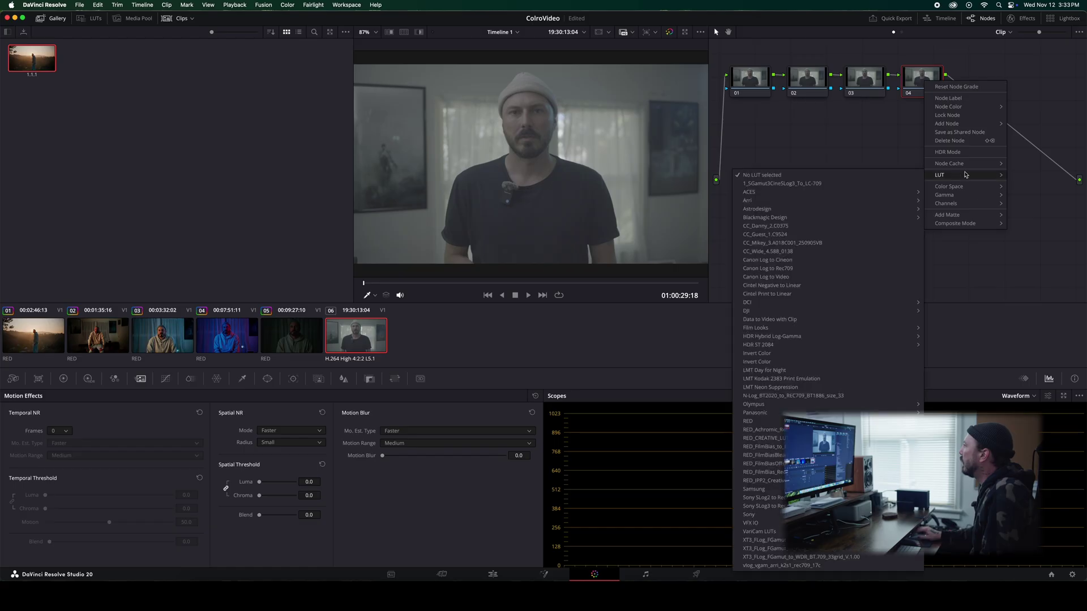
left_click(801, 566)
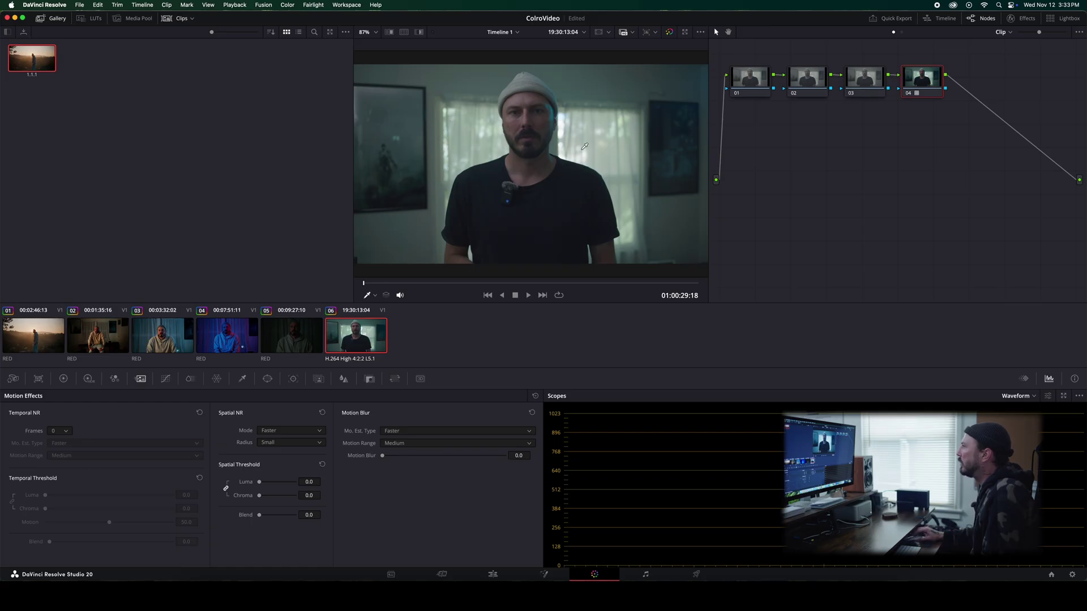
Shape an S-curve on node 03's custom curve and pull Highlights down to -30.50.
left_click(867, 82)
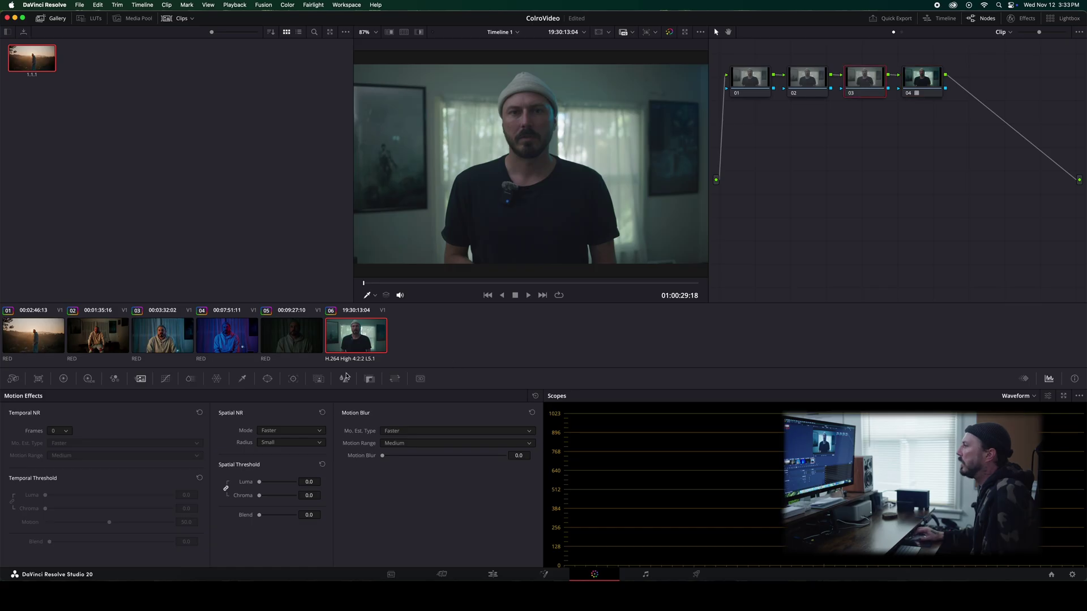
left_click(165, 379)
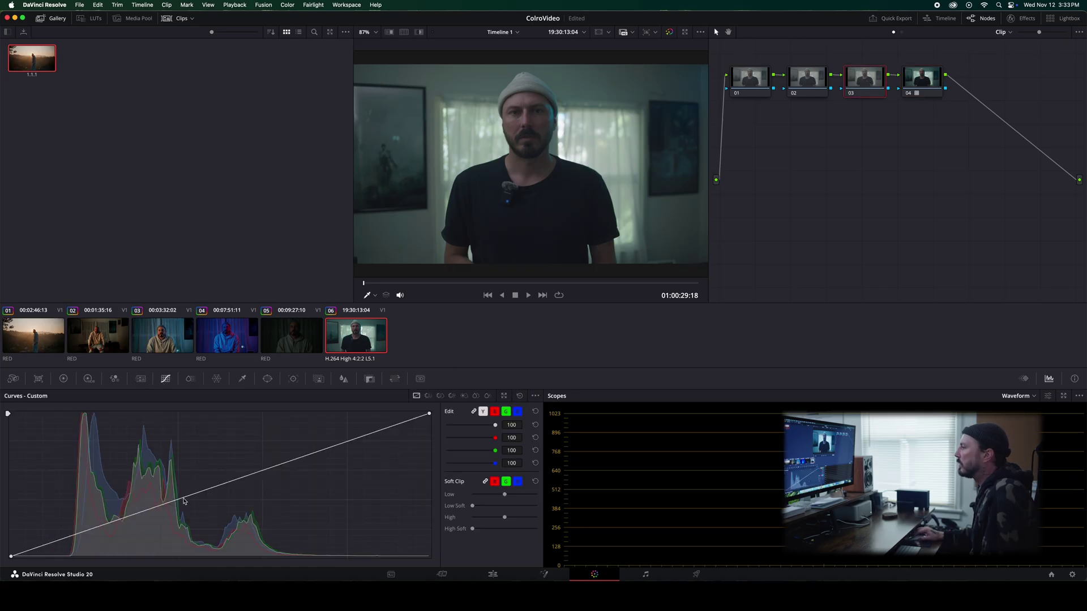
left_click(182, 499)
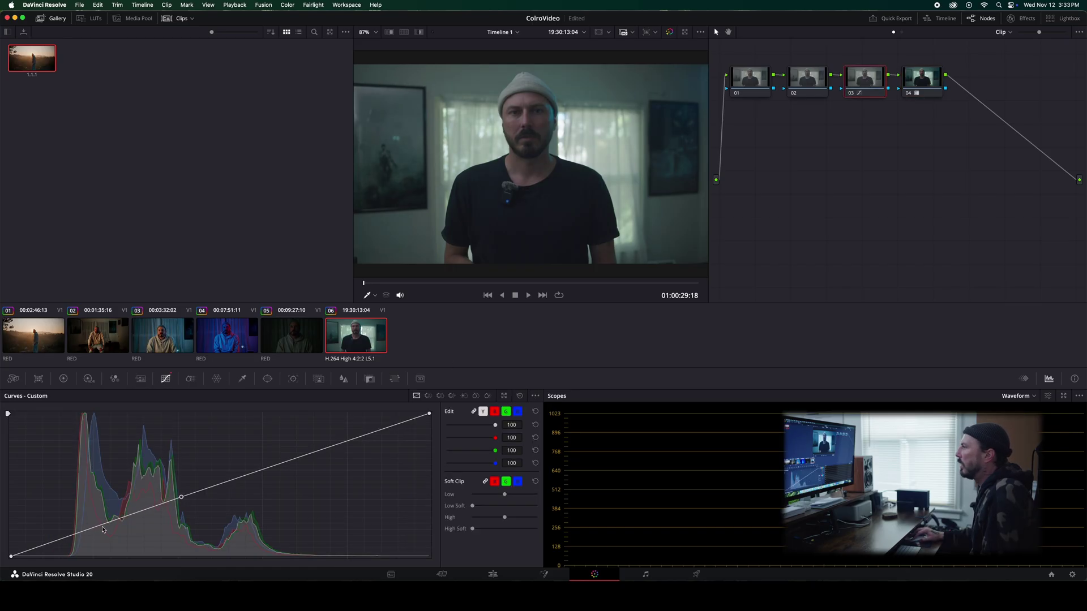
left_click_drag(103, 529, 104, 533)
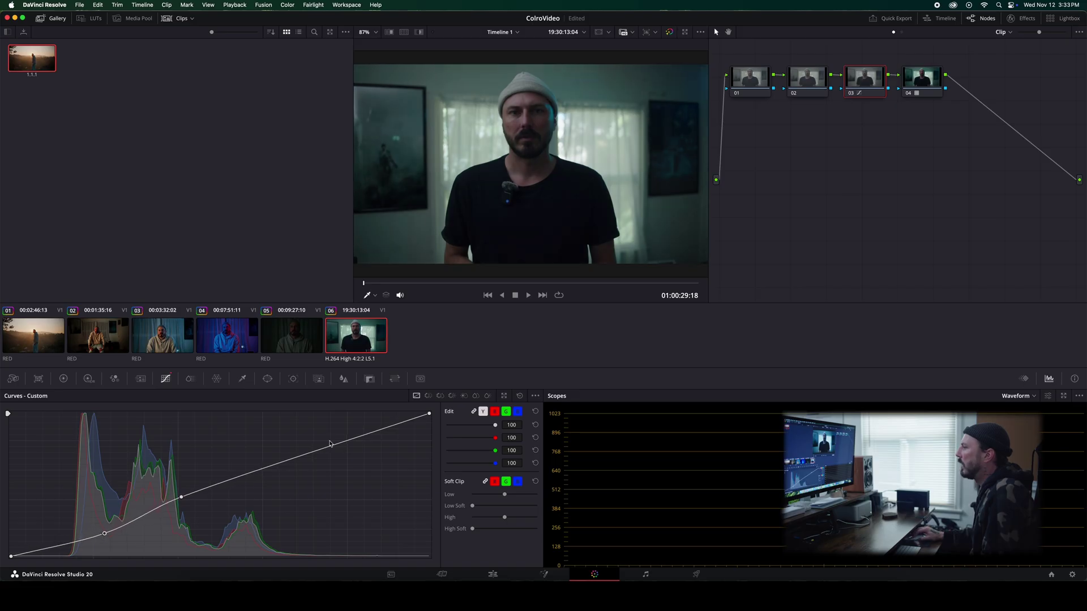
left_click_drag(326, 445, 305, 443)
left_click_drag(182, 498, 182, 492)
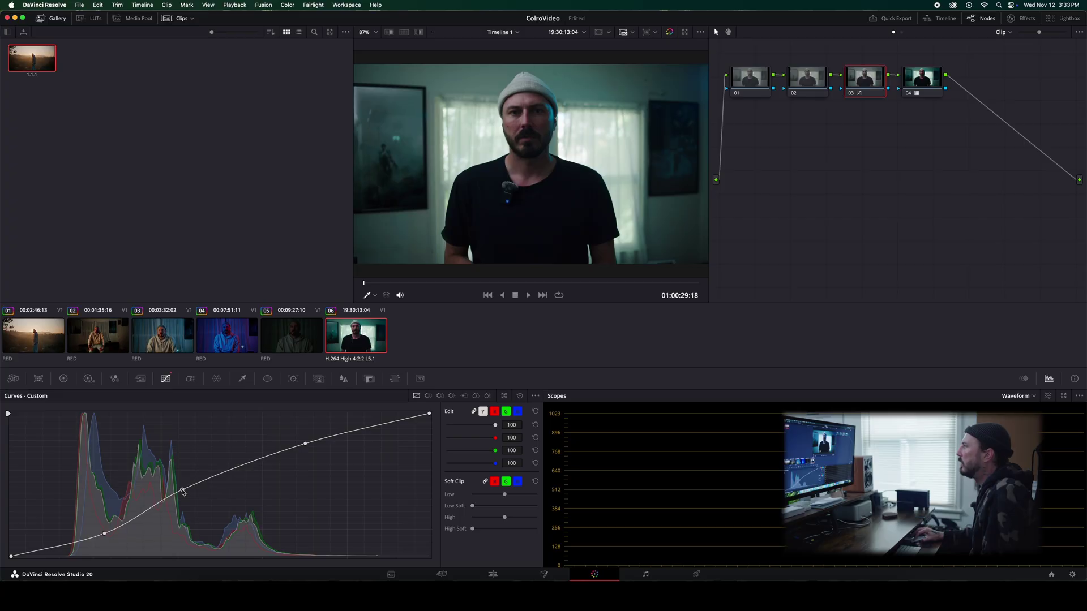
left_click(63, 379)
left_click_drag(256, 559, 175, 557)
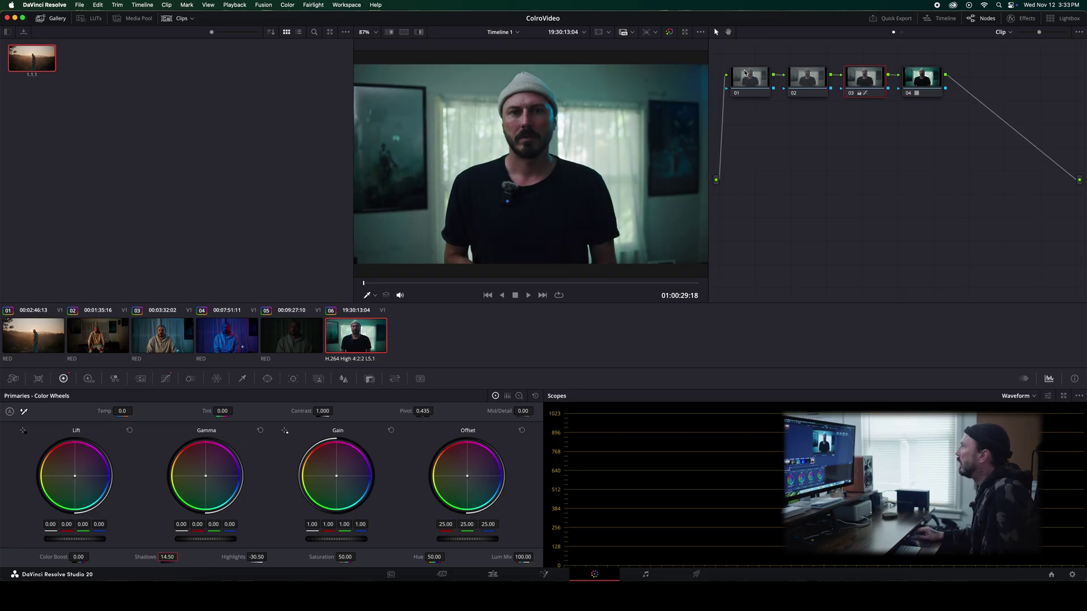
From node 02, add a serial node and lower its Saturation toward 42.20.
left_click(795, 77)
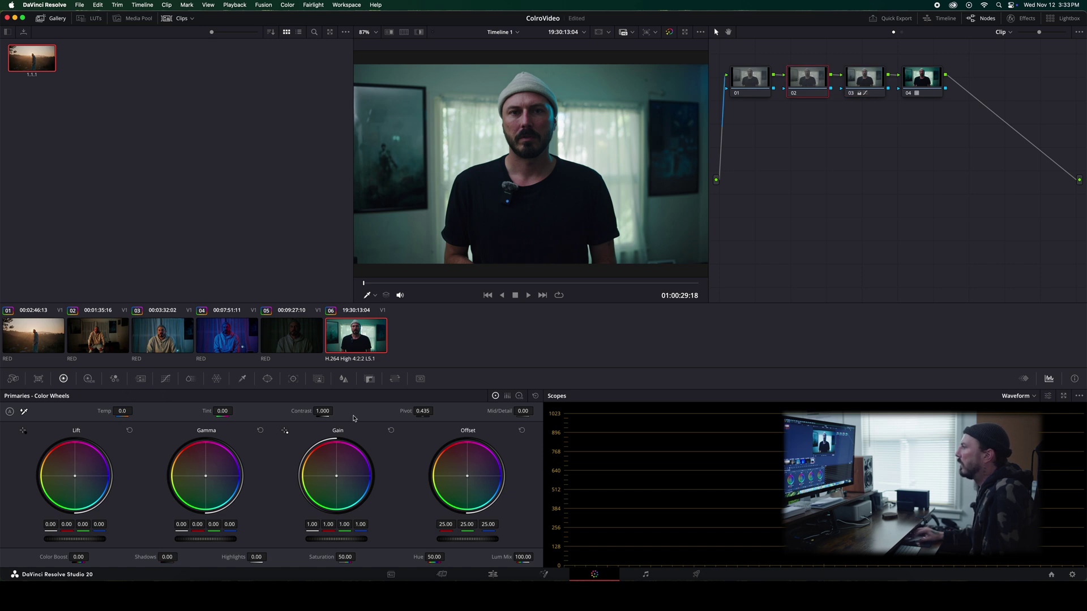
left_click(13, 379)
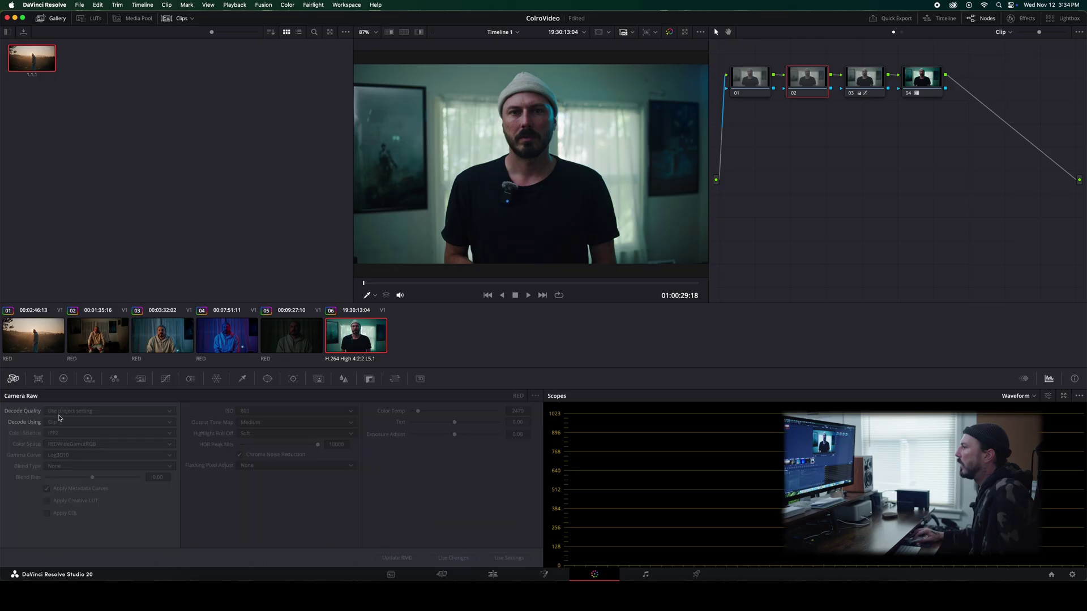
left_click(63, 379)
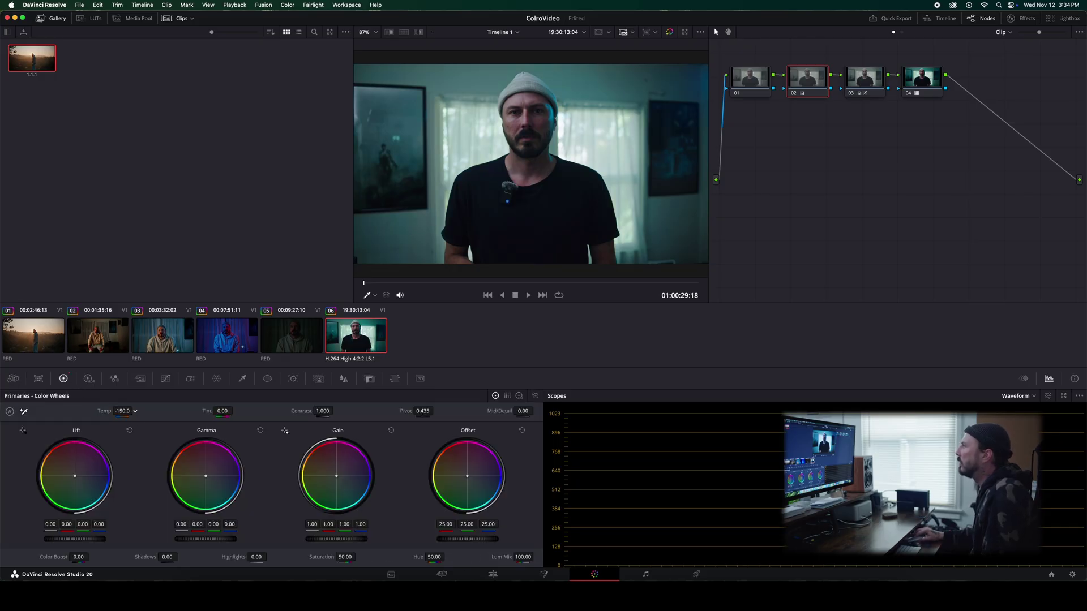
key("alt+s")
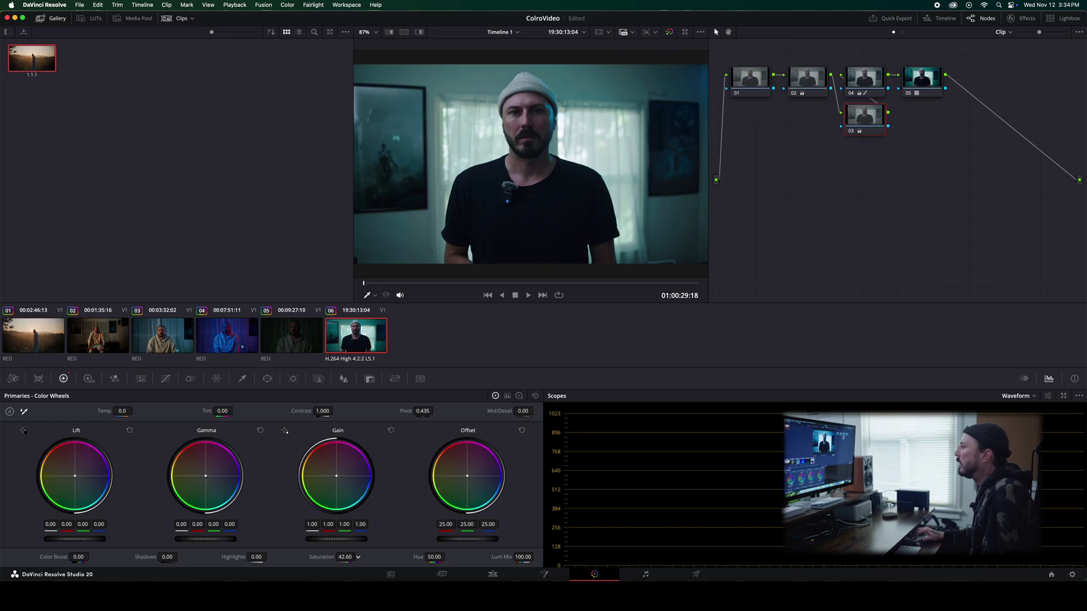
left_click_drag(344, 557, 338, 557)
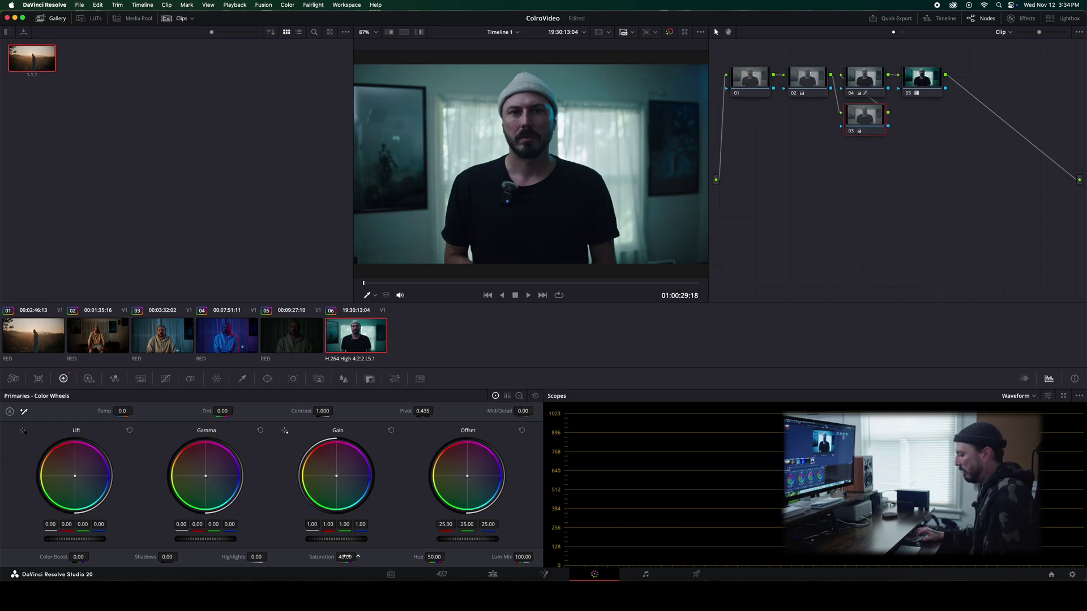
Delete an accidental extra node and raise the Offset to 28.70.
key("alt+s")
left_click_drag(345, 557, 342, 557)
key("Delete")
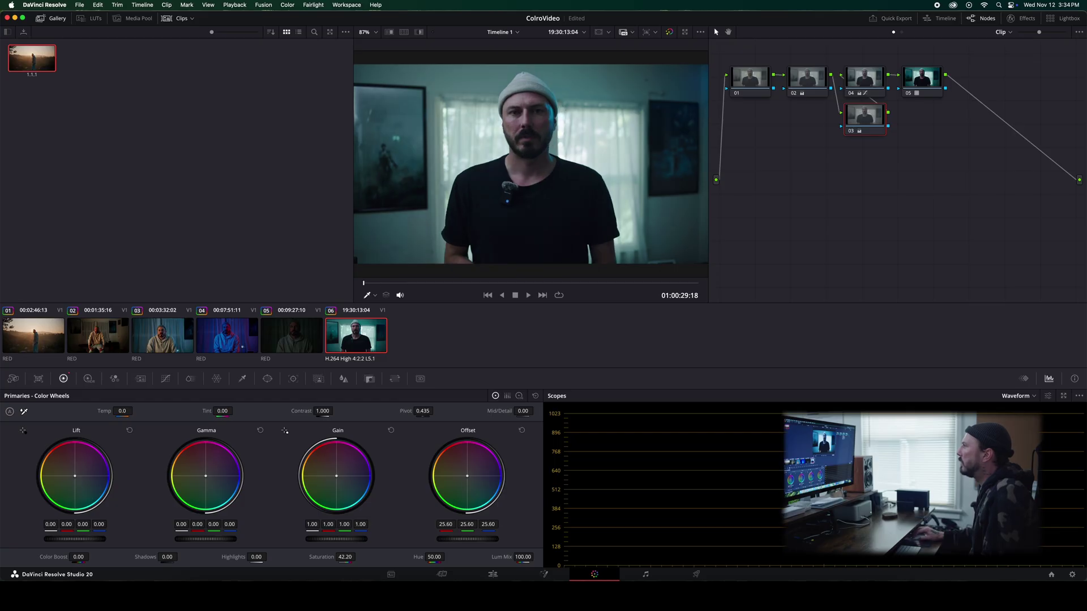
left_click_drag(468, 539, 464, 539)
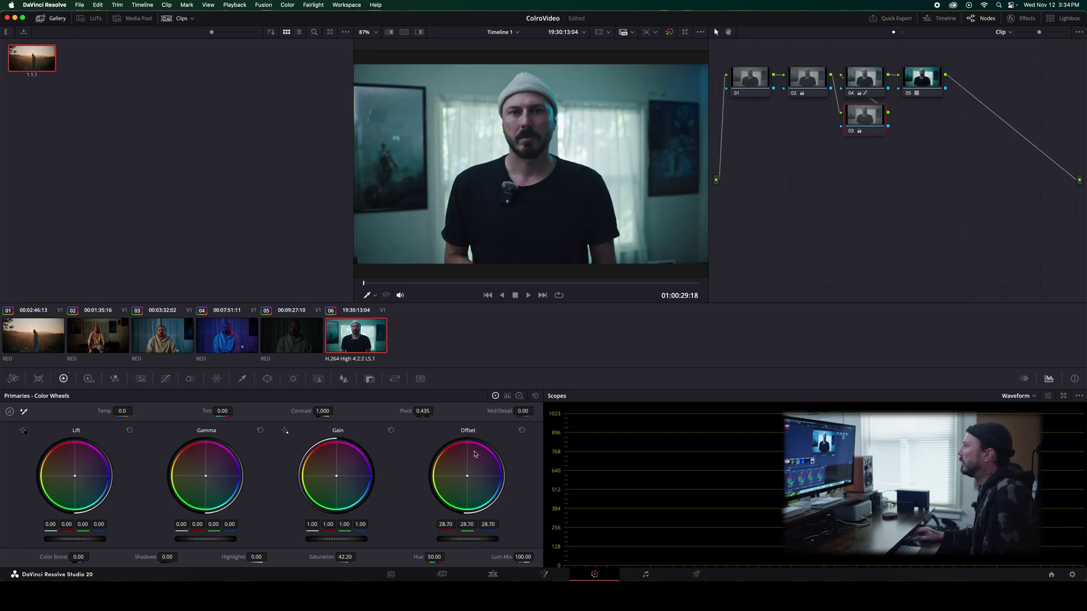
left_click(753, 87)
left_click(363, 283)
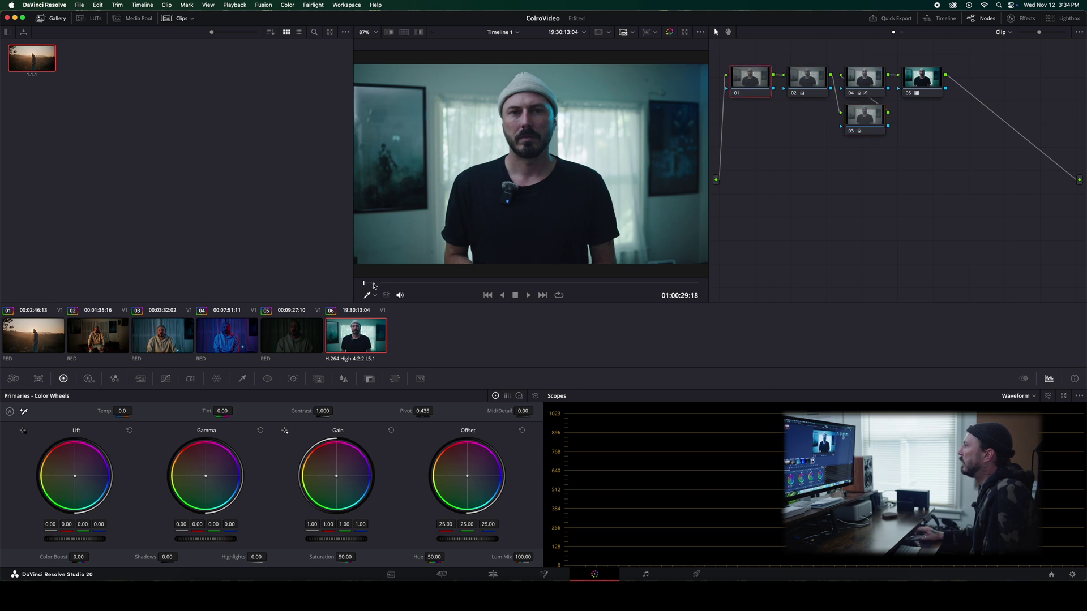